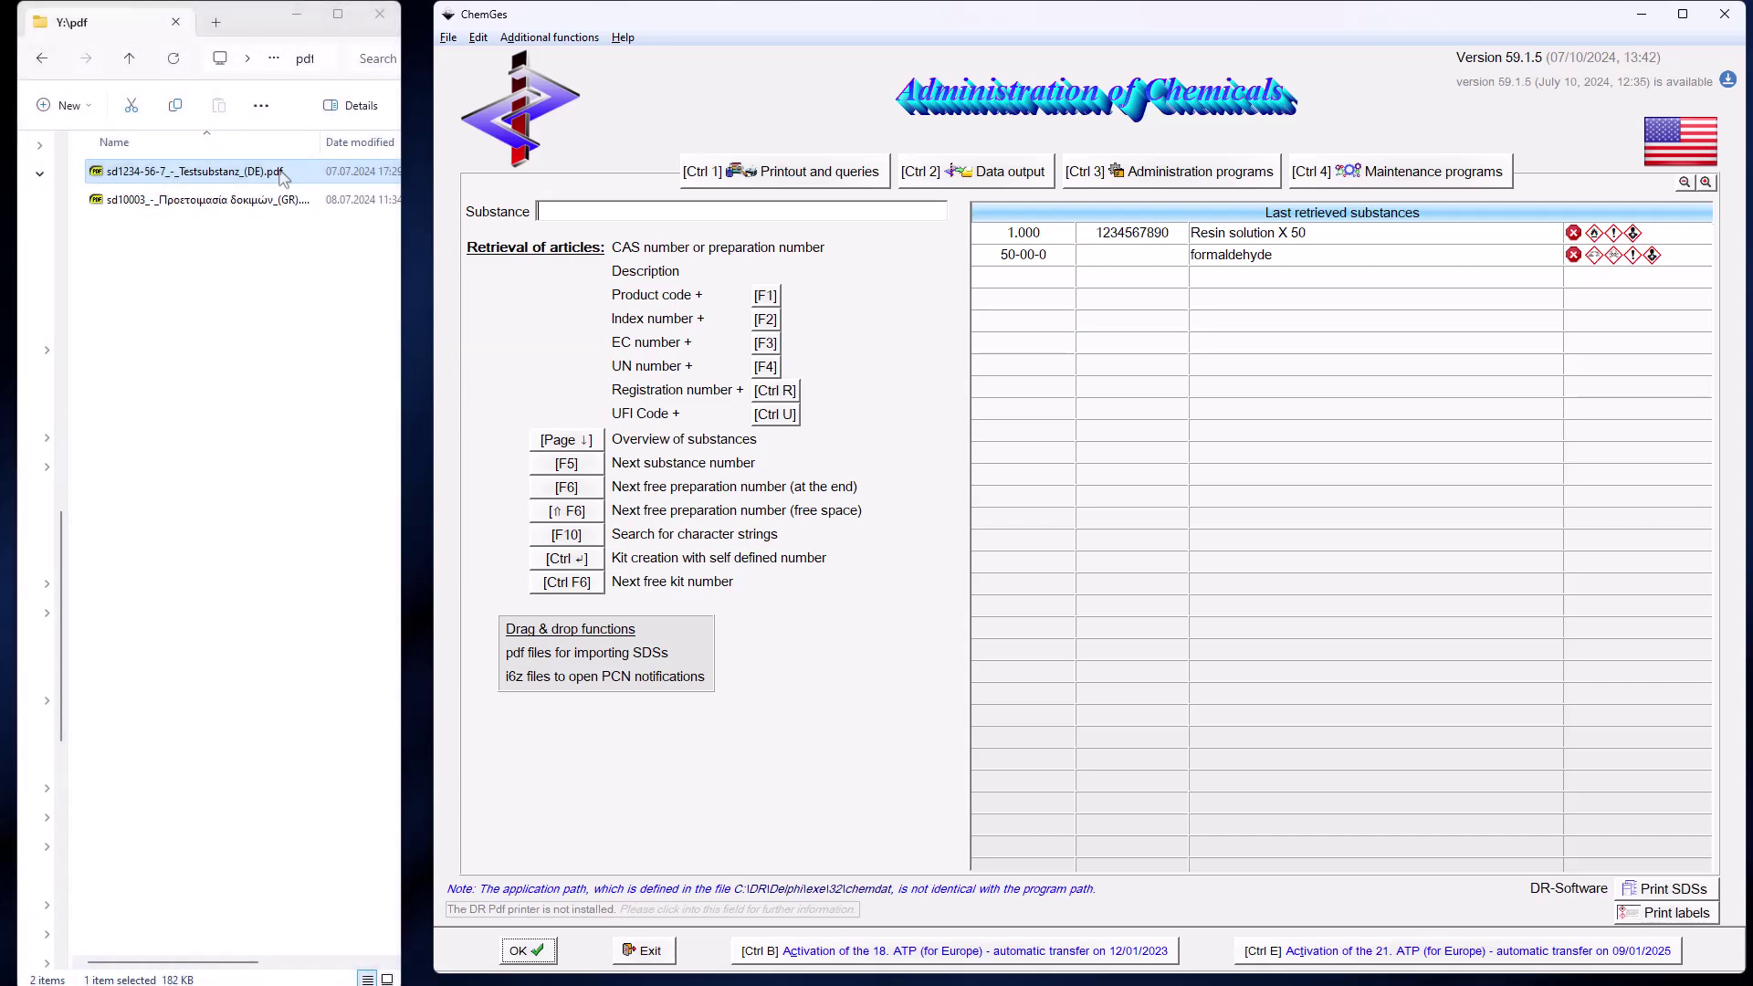
Step: Import sd1234-56-7 as raw material 1234-56-7 and view its names 'Test substance' / 'Testsubstanz'
drag(283, 176, 1458, 674)
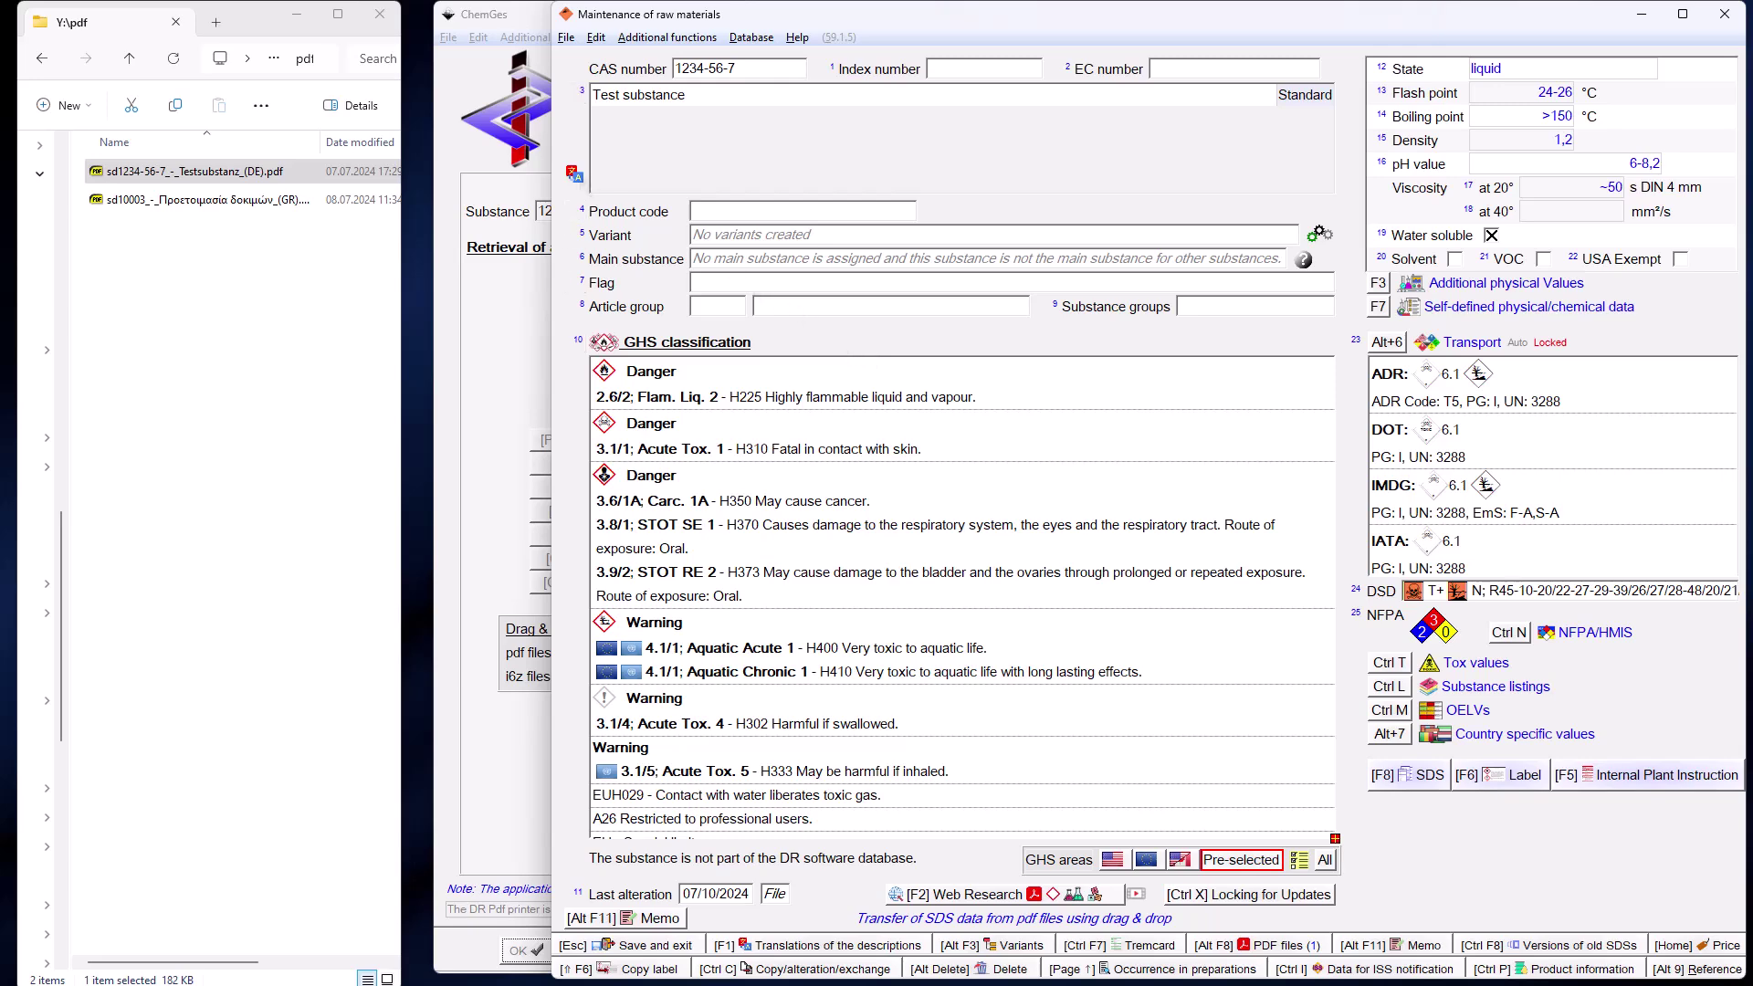
click(575, 174)
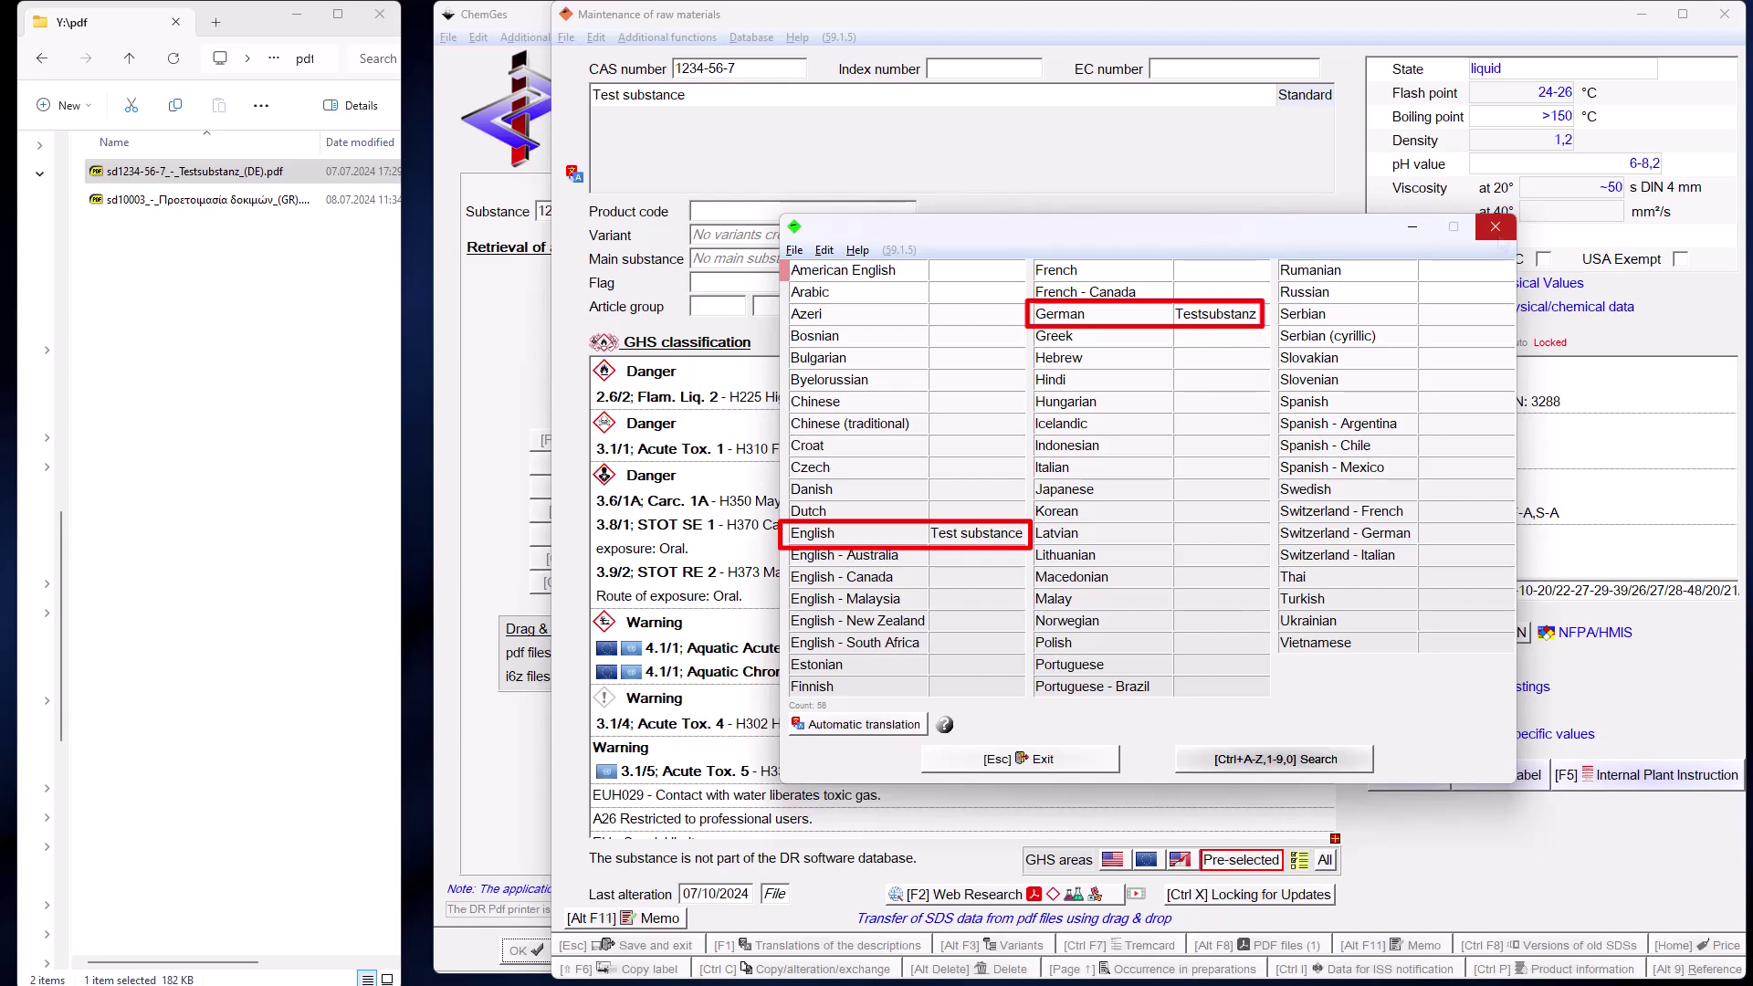
Step: Show the imported default GHS classification with exposure route Oral and its target organs
key(Escape)
click(1027, 551)
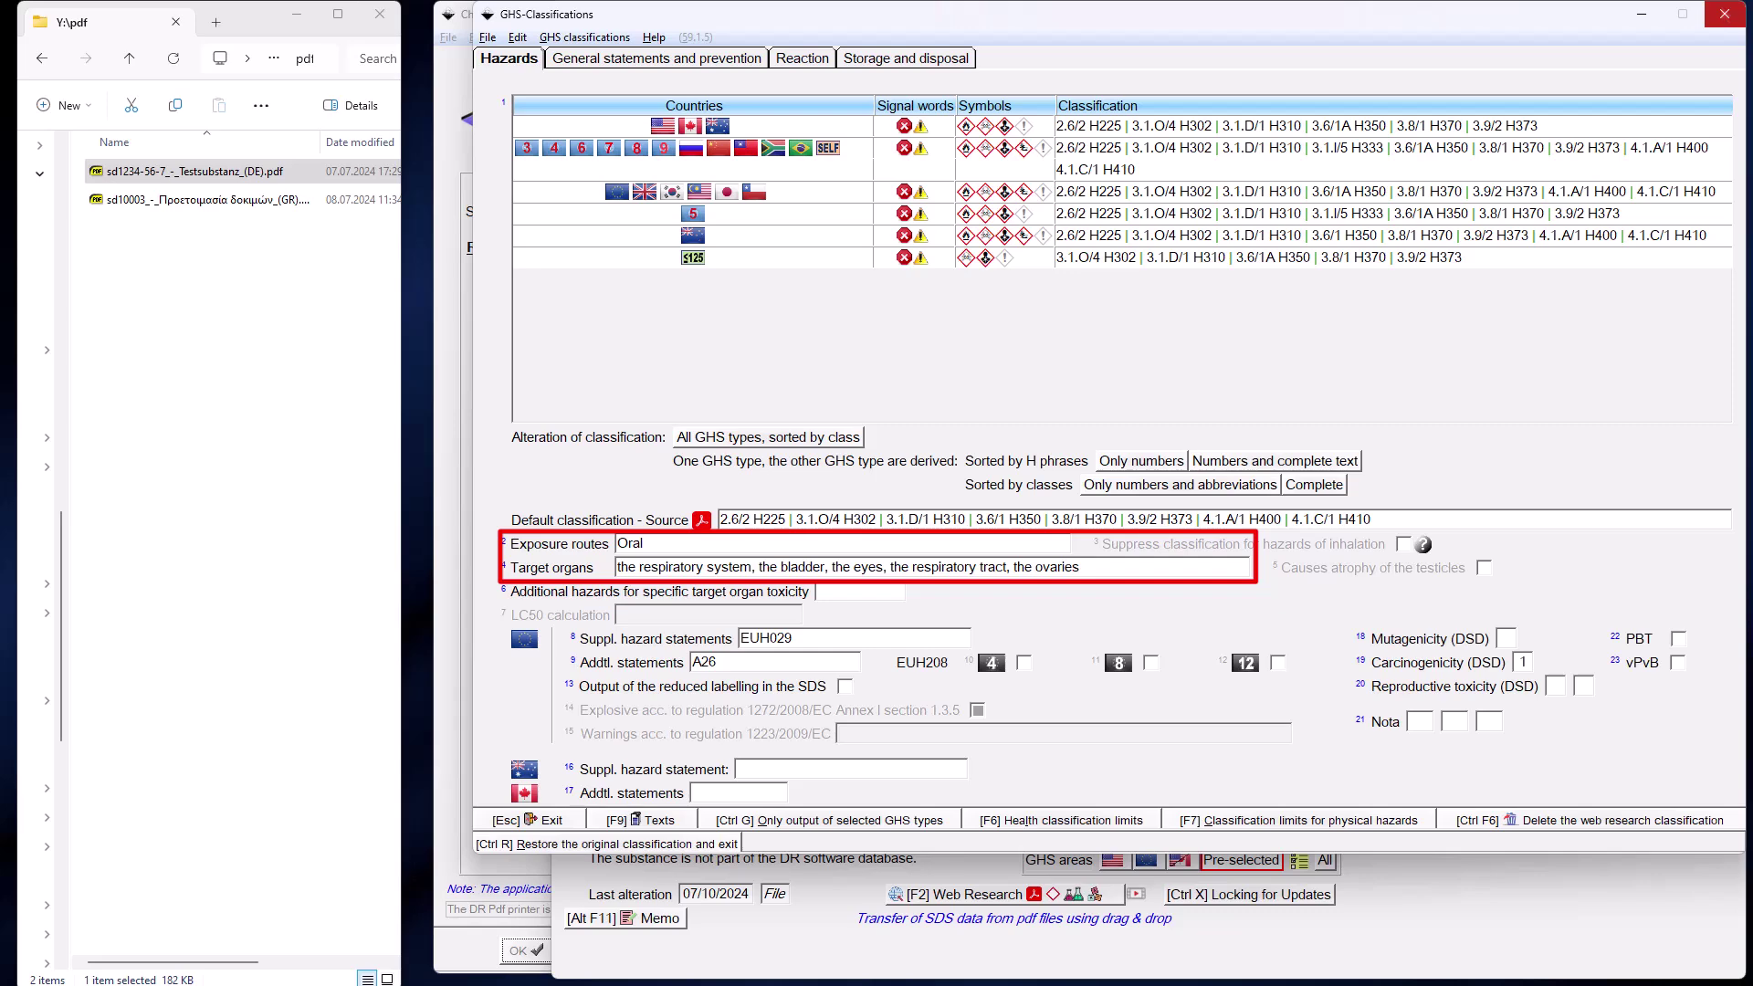
Step: Review the imported tox values, physical values, transport (6.1, UN3288) and country-specific data
key(Escape)
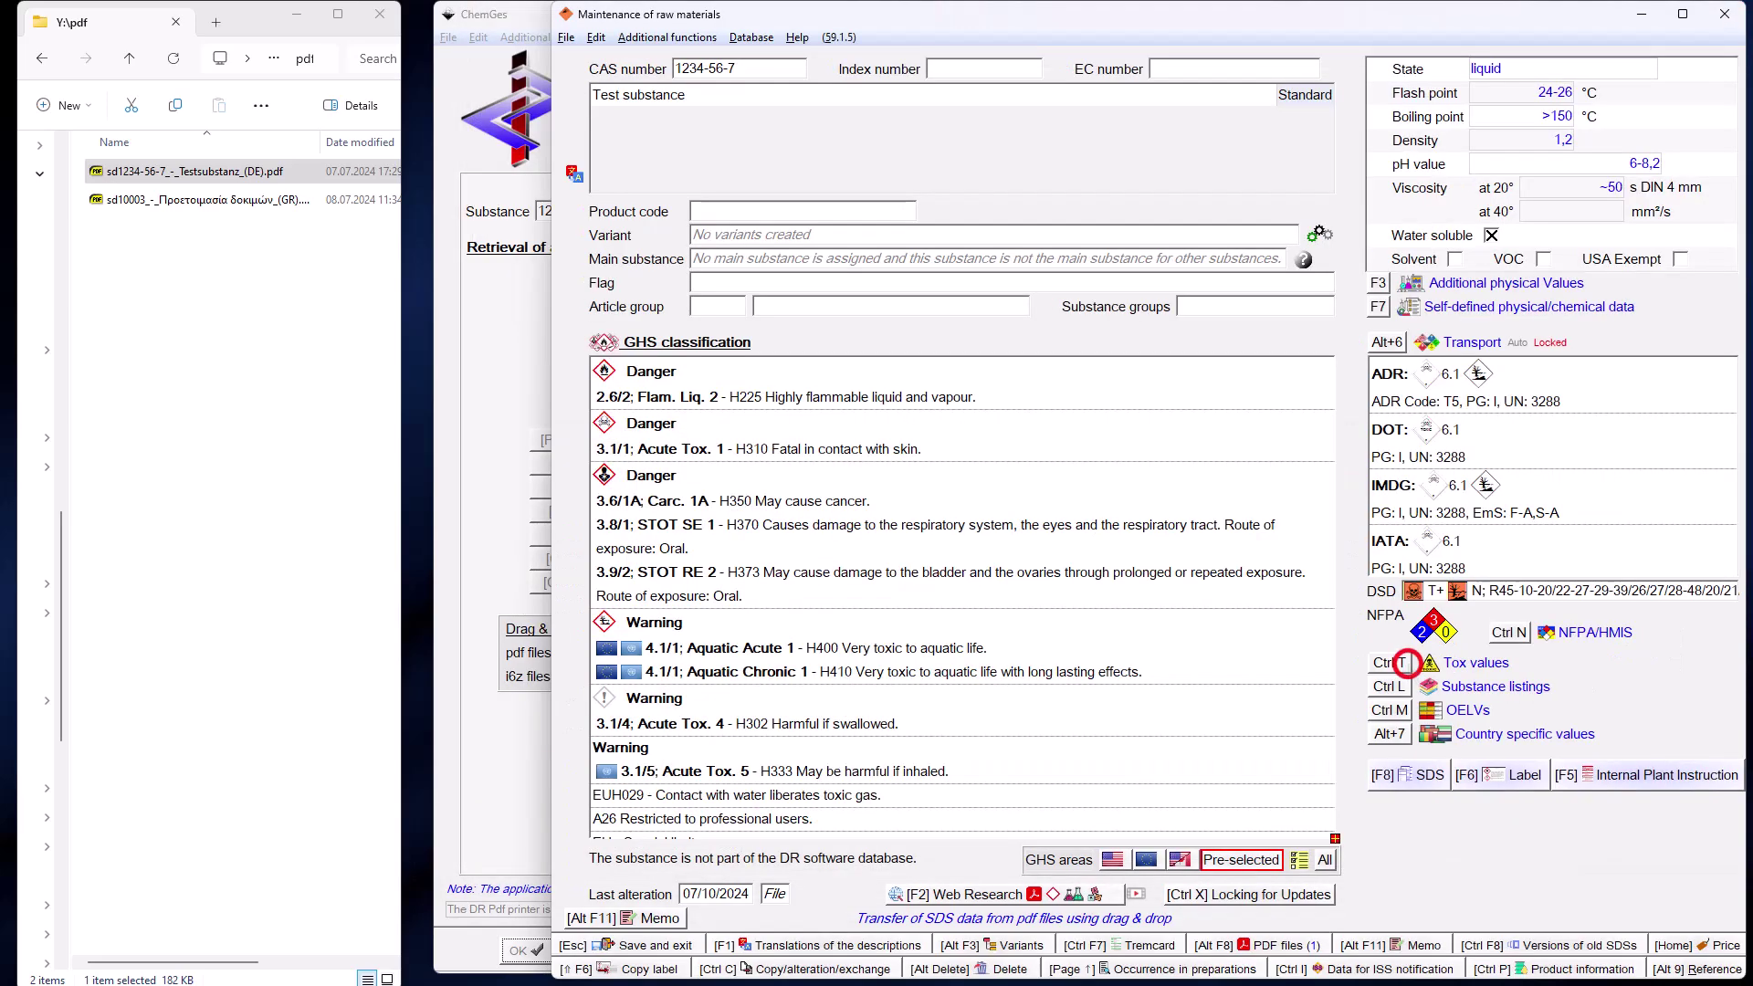
click(1416, 666)
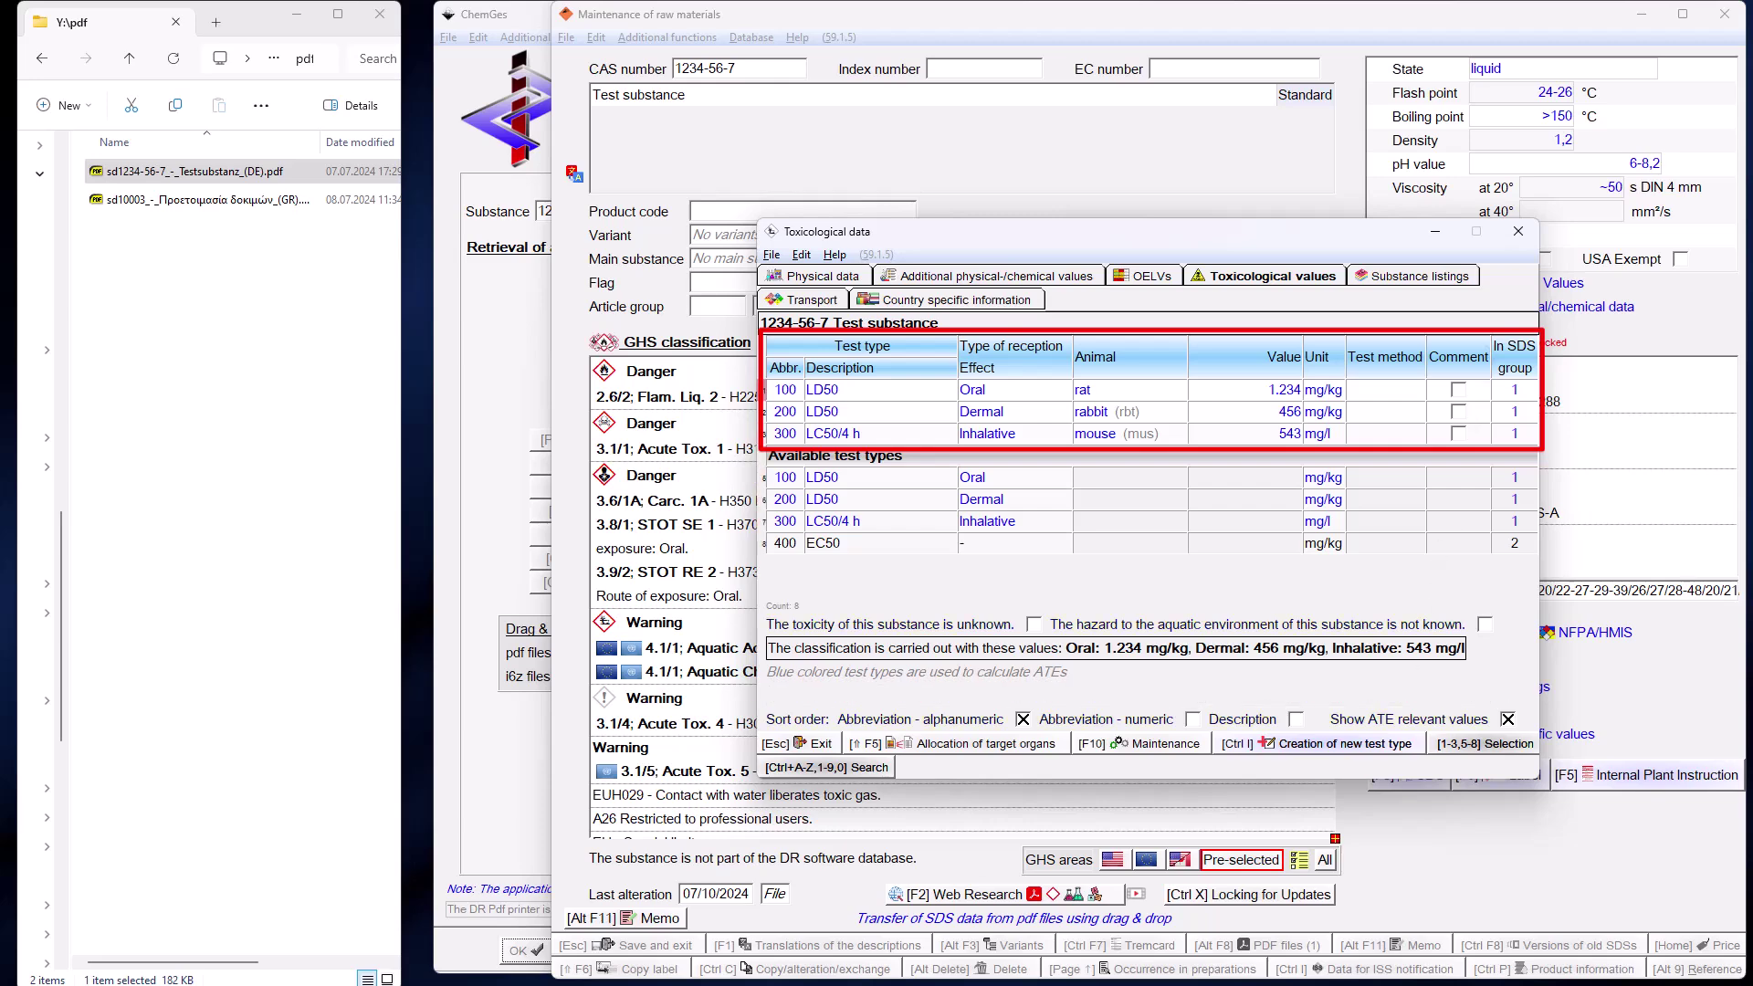
click(1518, 231)
click(1507, 281)
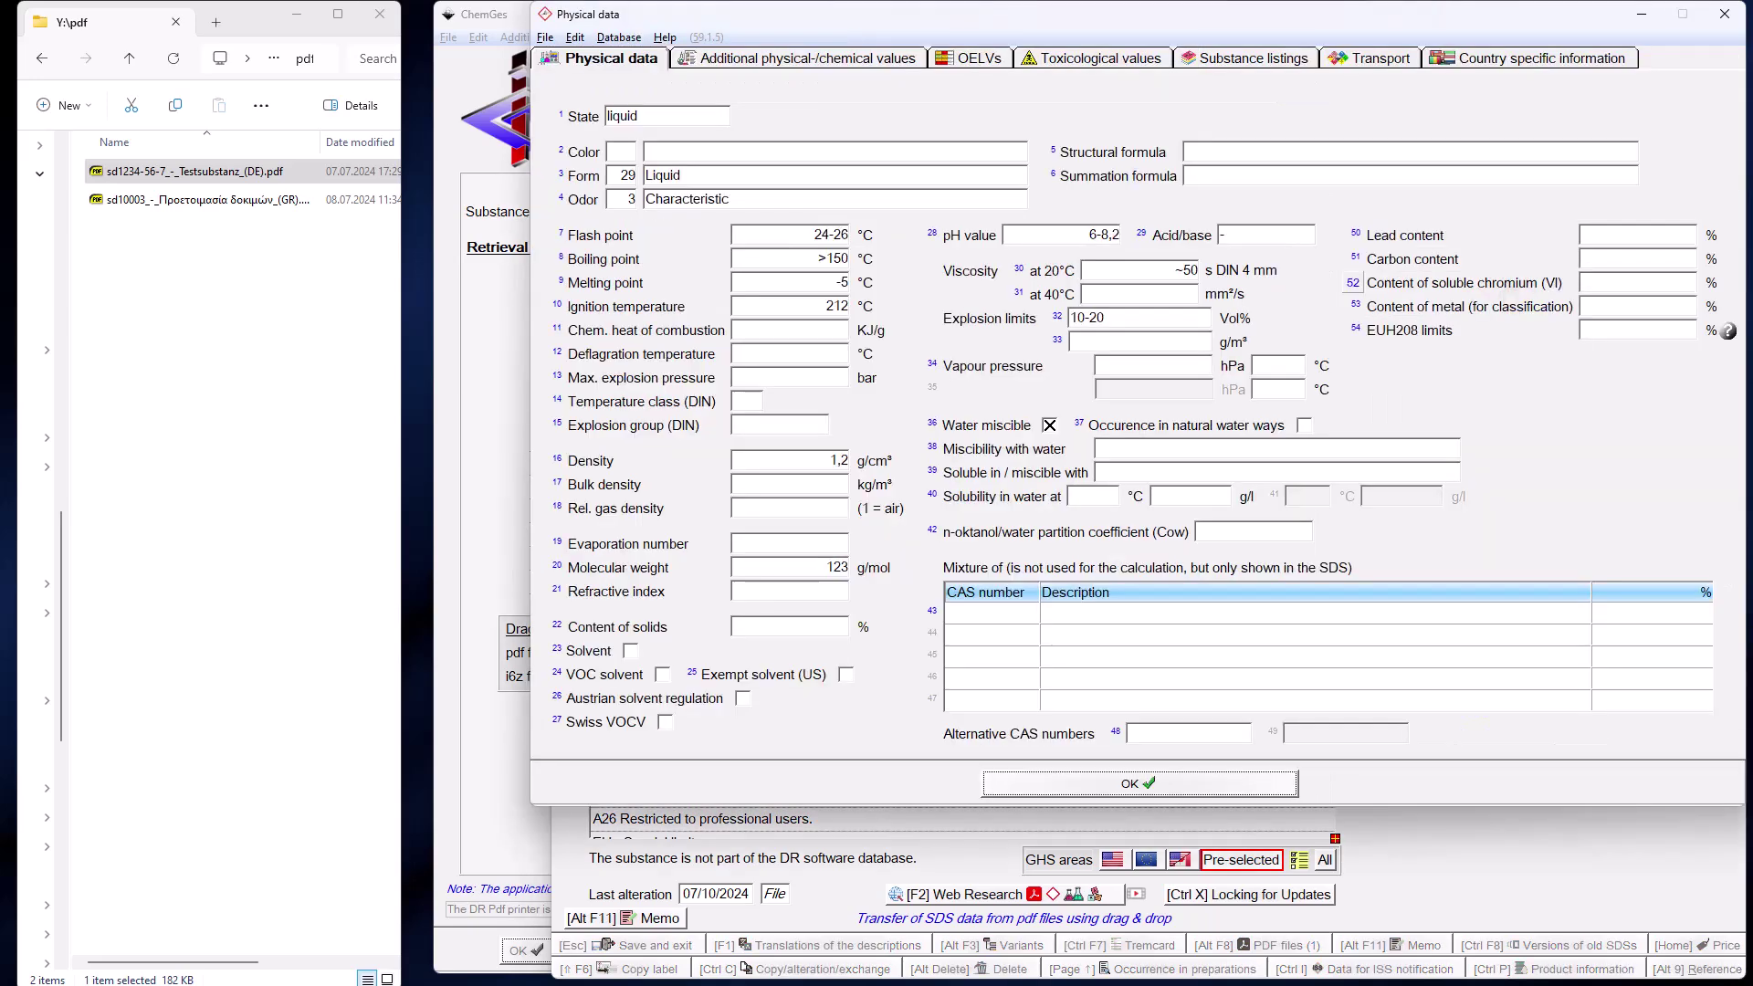
key(Escape)
click(1461, 341)
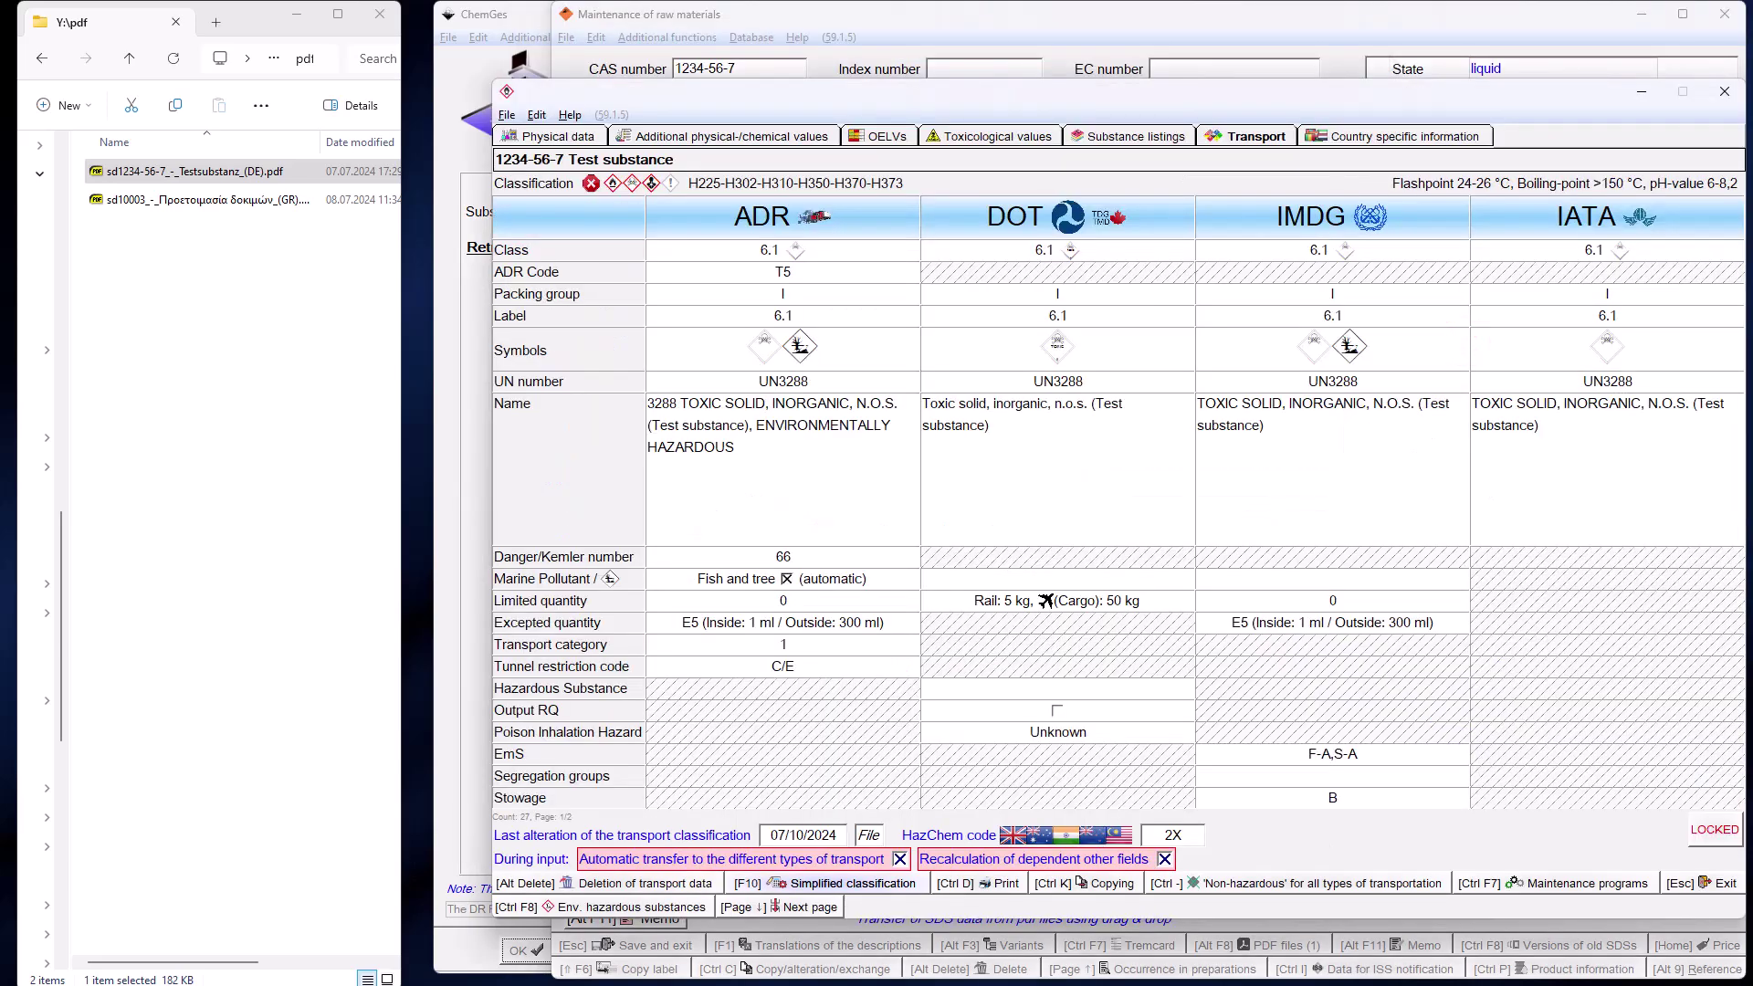
click(1395, 136)
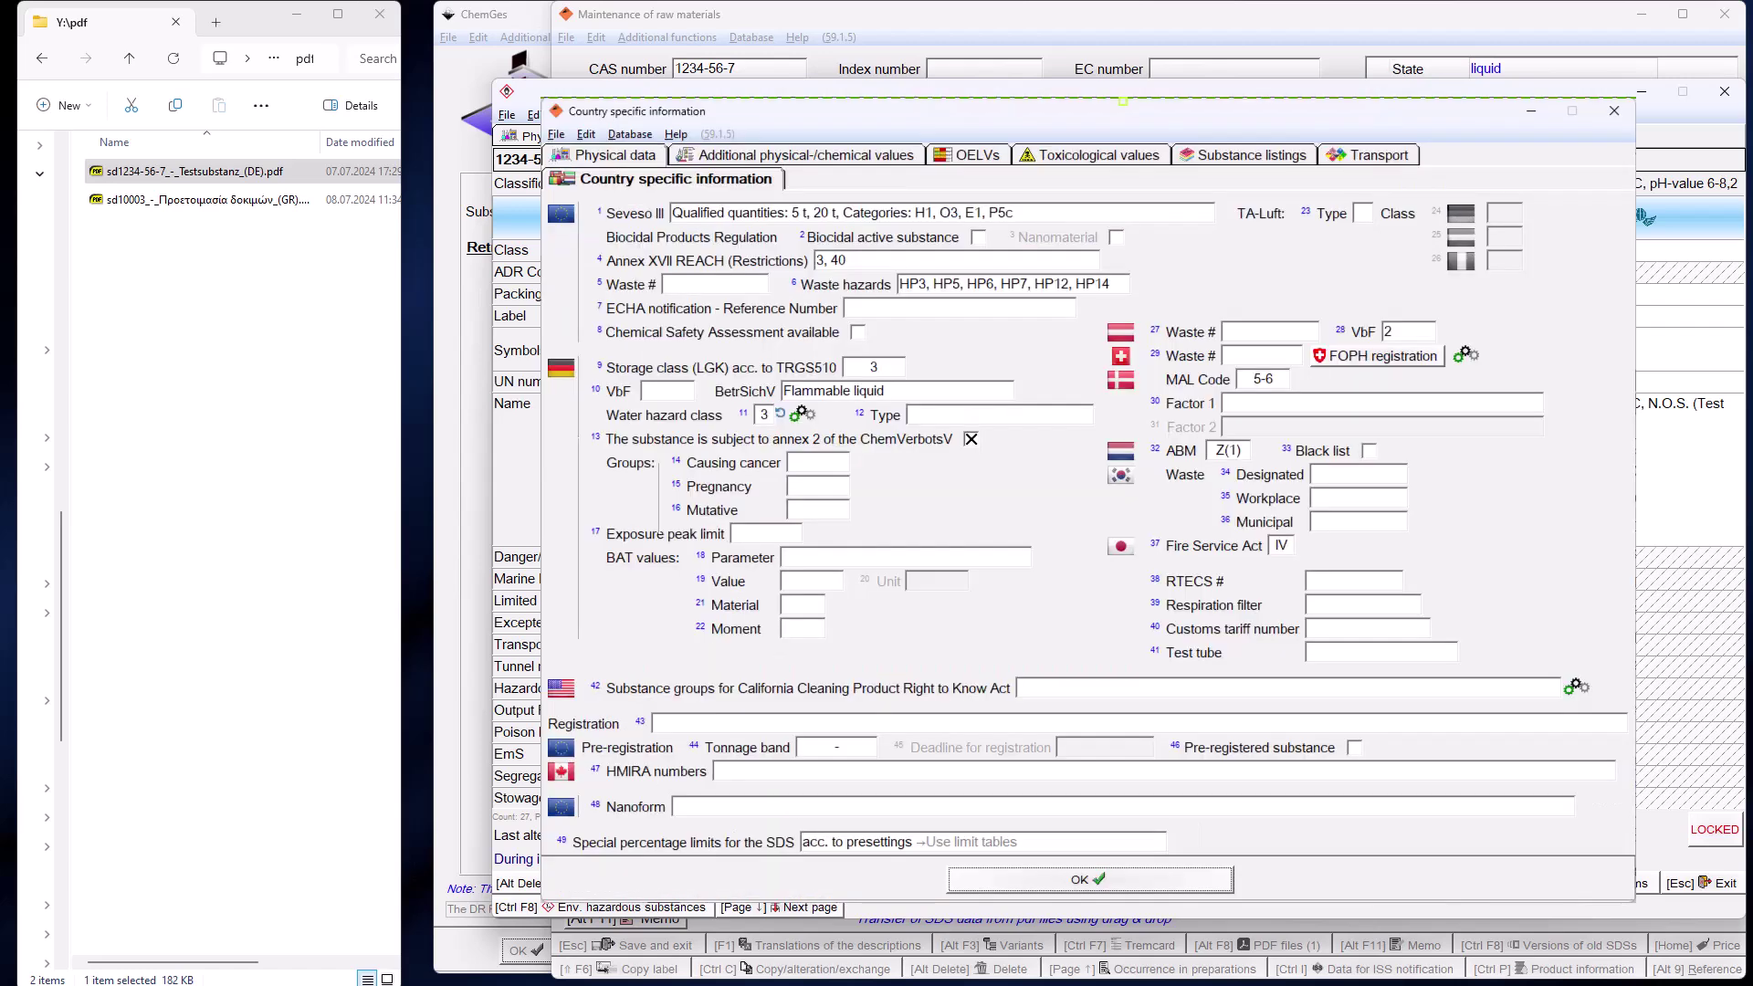
key(Escape)
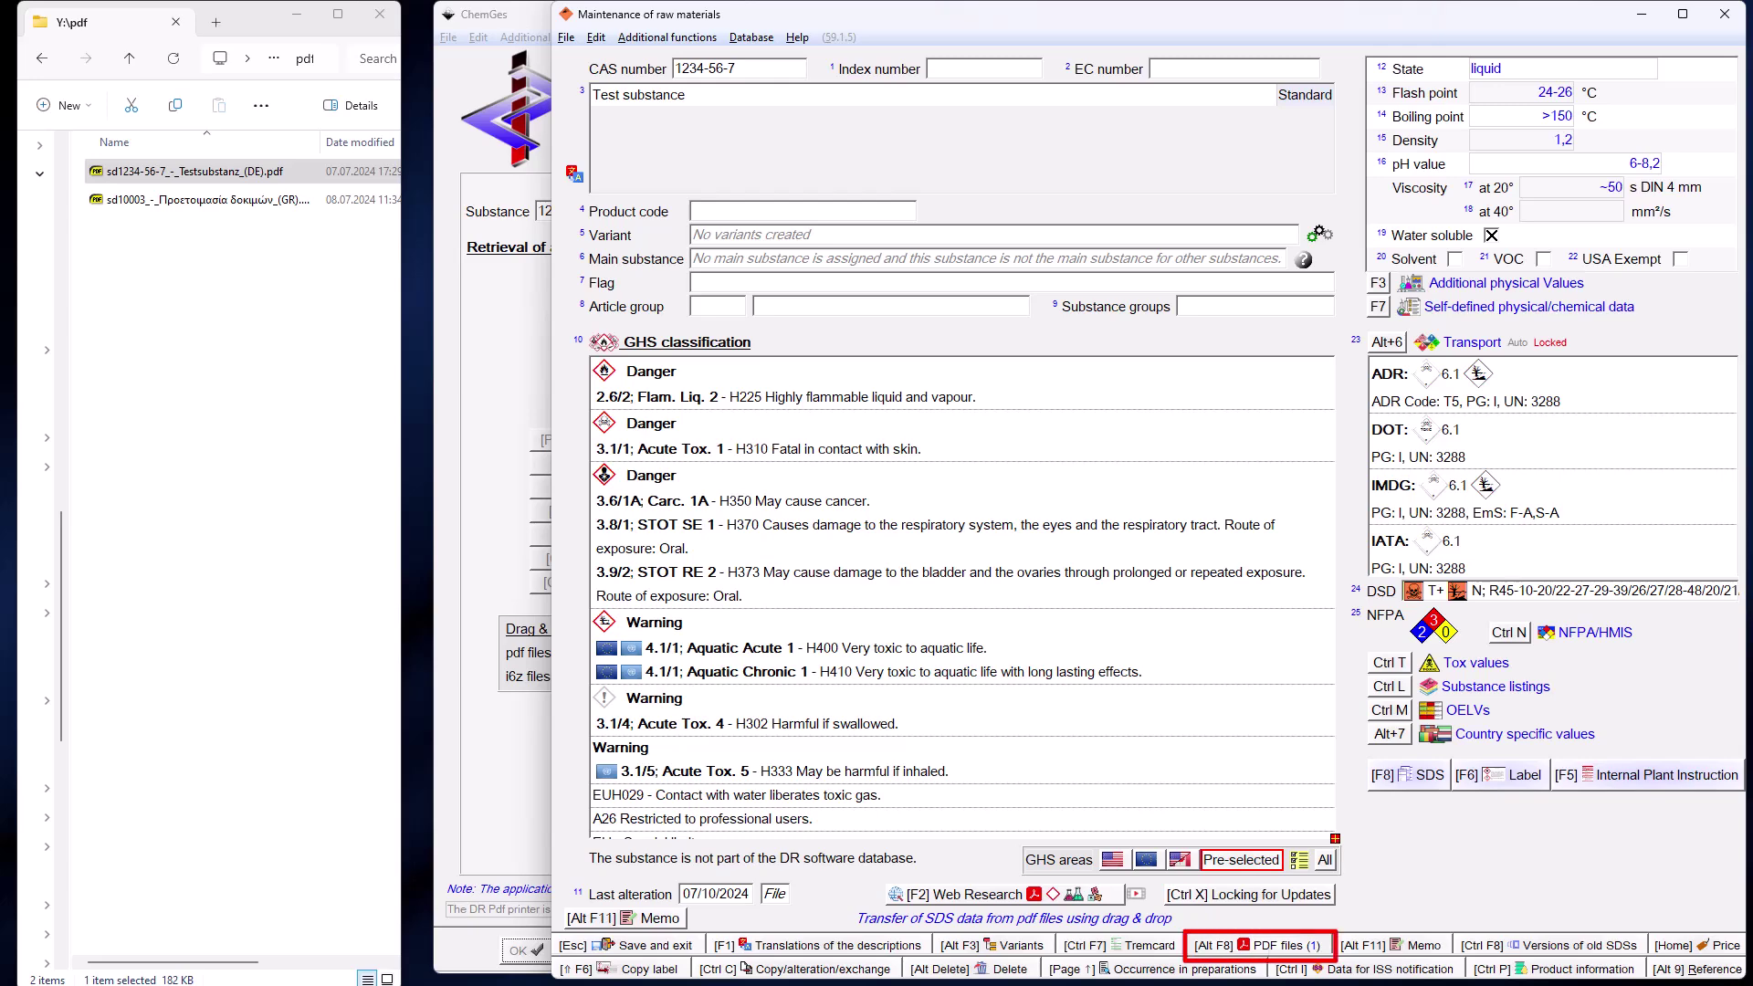
Step: Open the attached German SDS PDF of Test substance 1234-56-7 to check it
click(1291, 945)
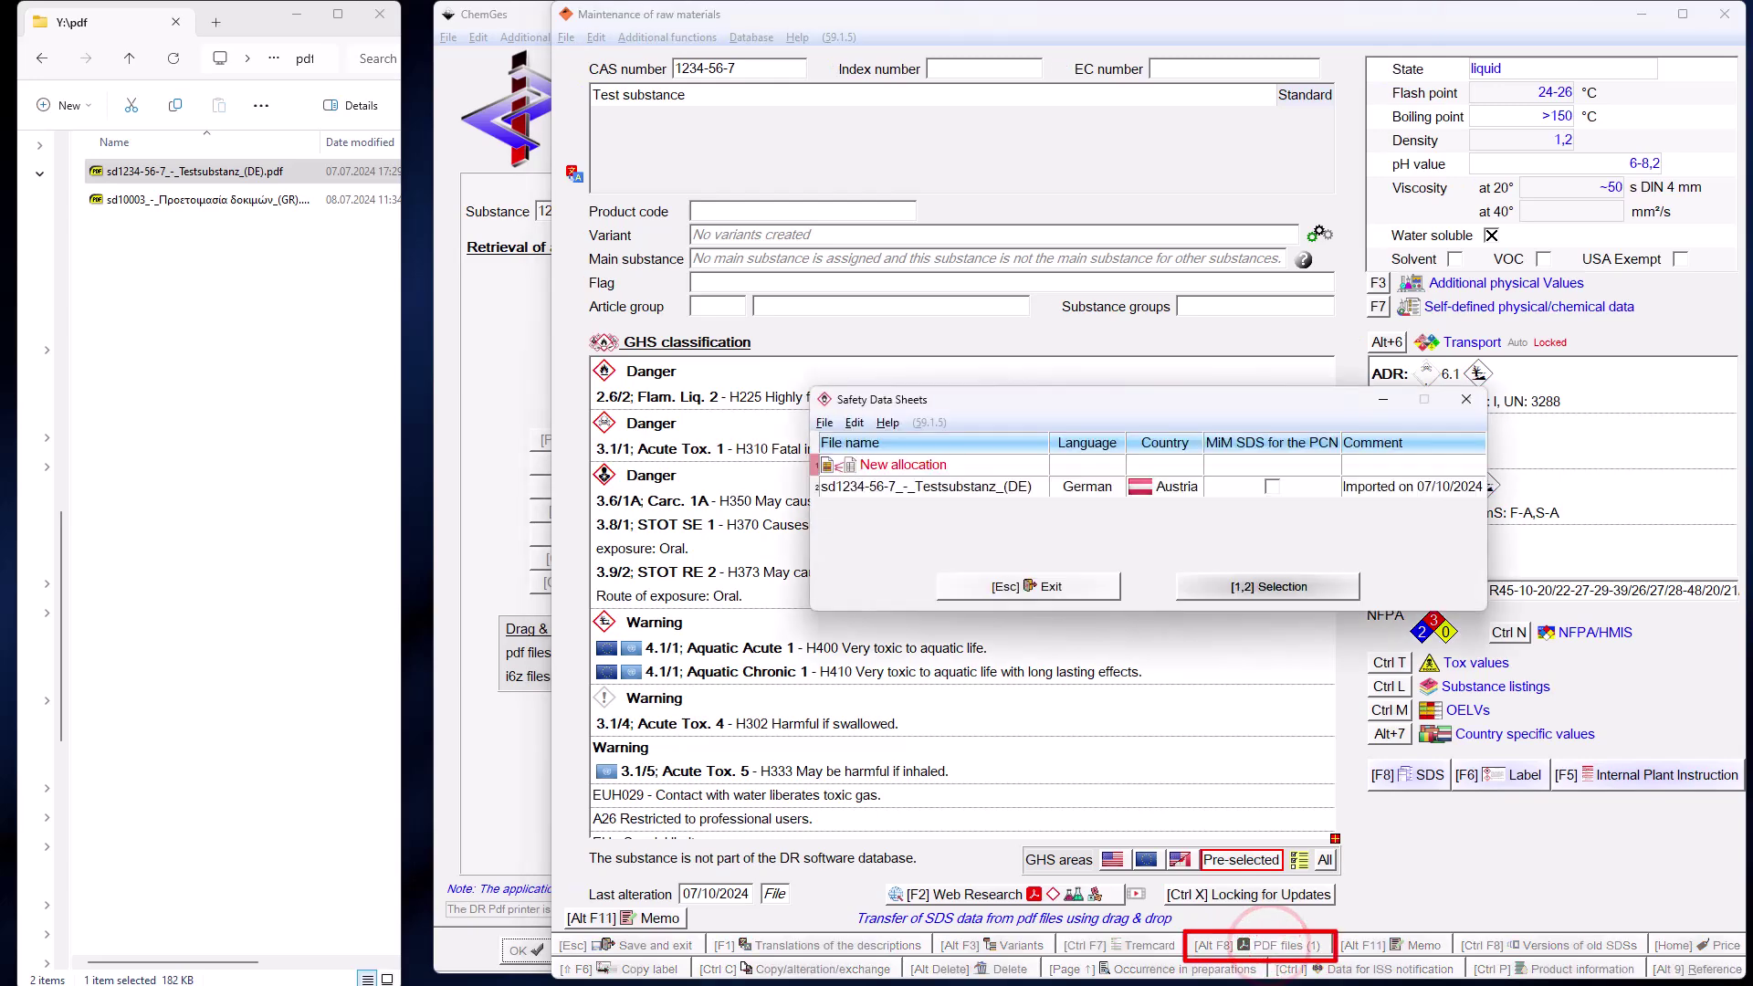
double_click(1000, 488)
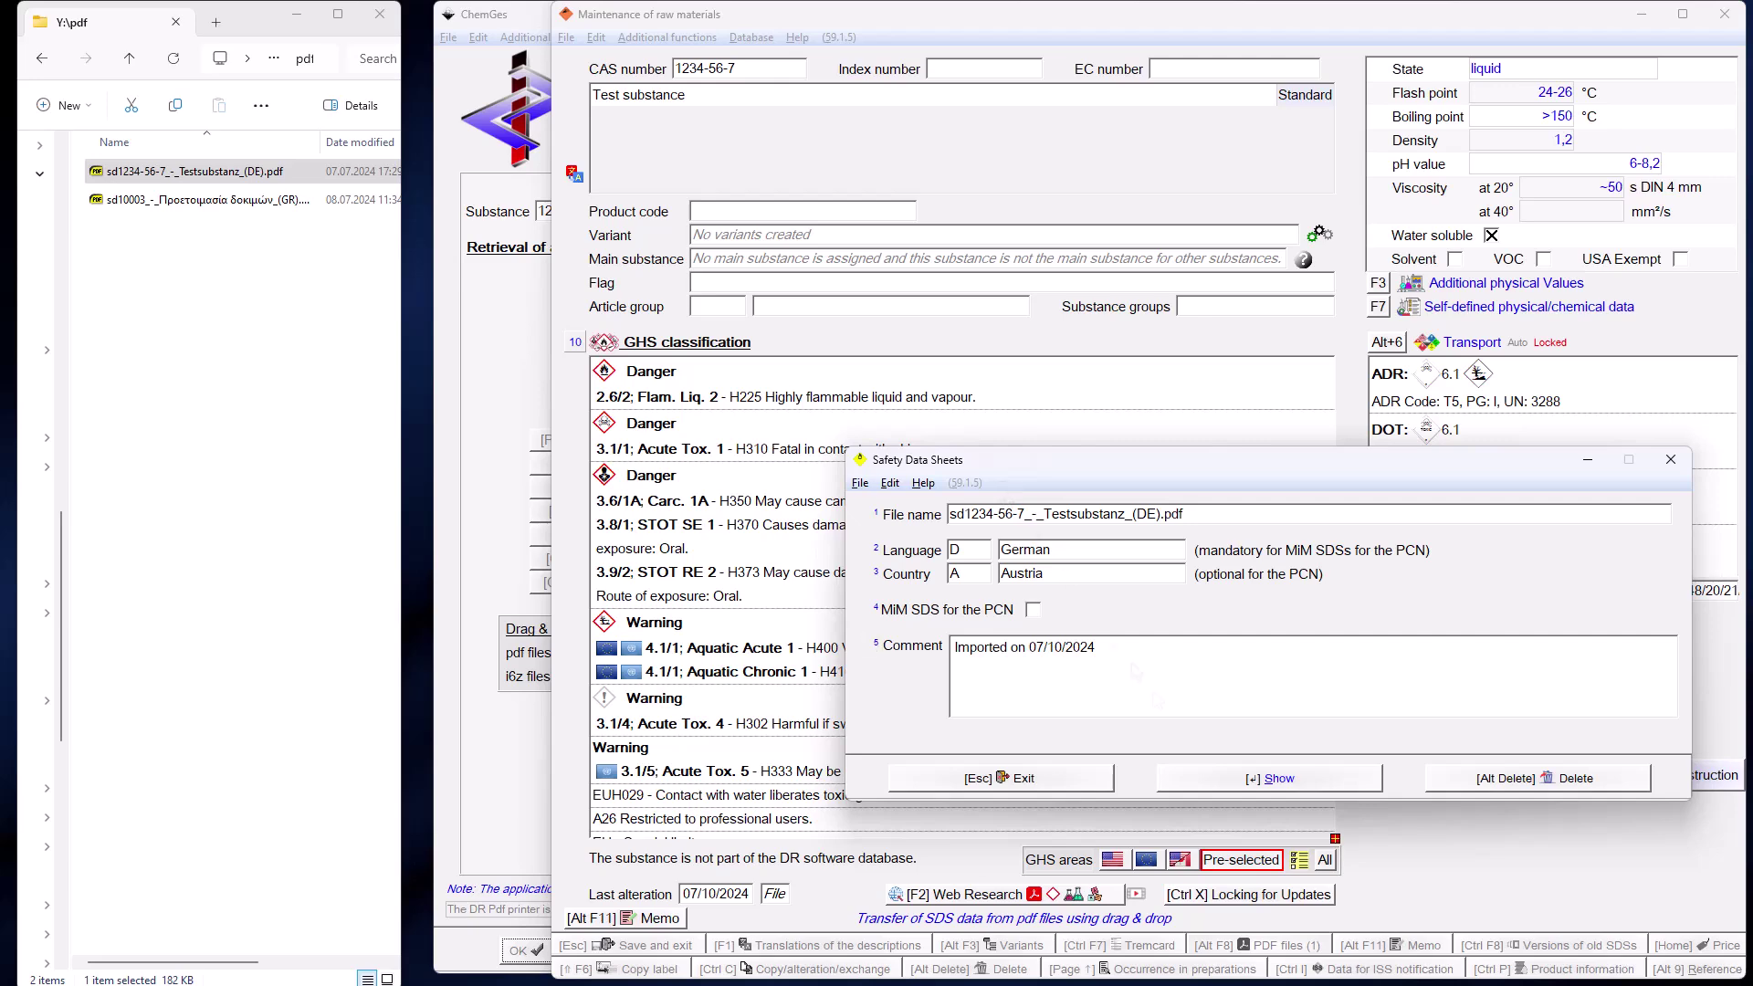
click(1214, 776)
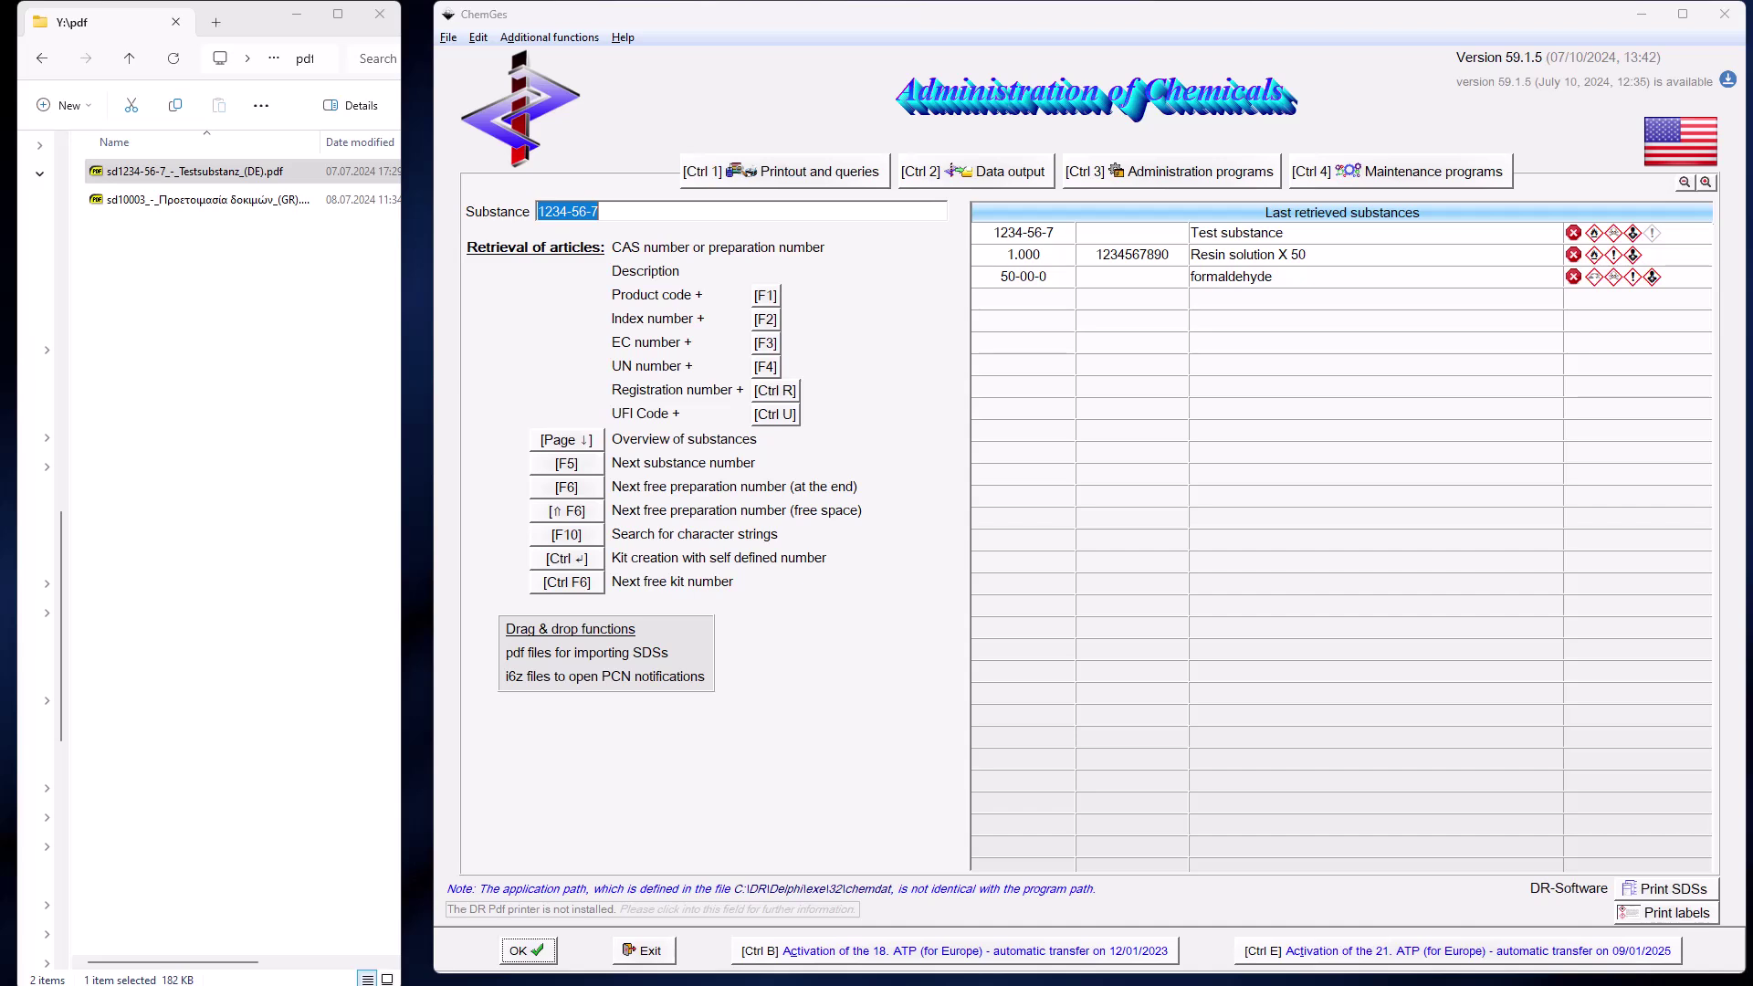
drag(210, 175, 1037, 453)
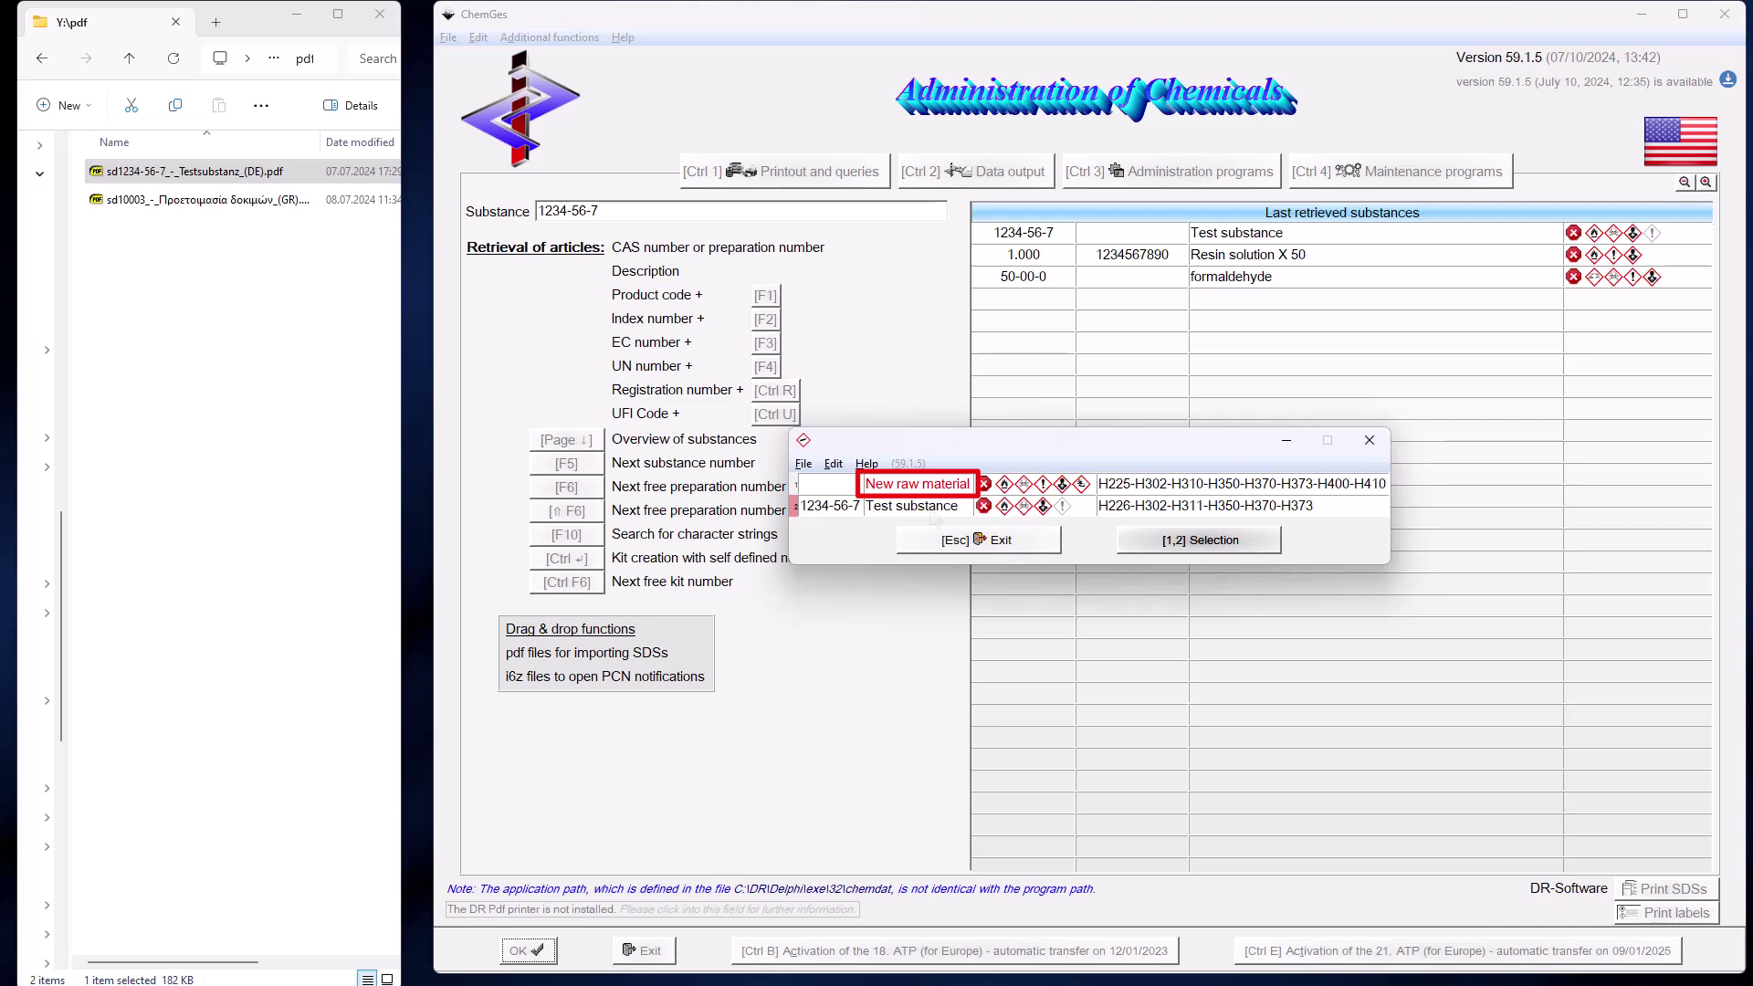
double_click(932, 514)
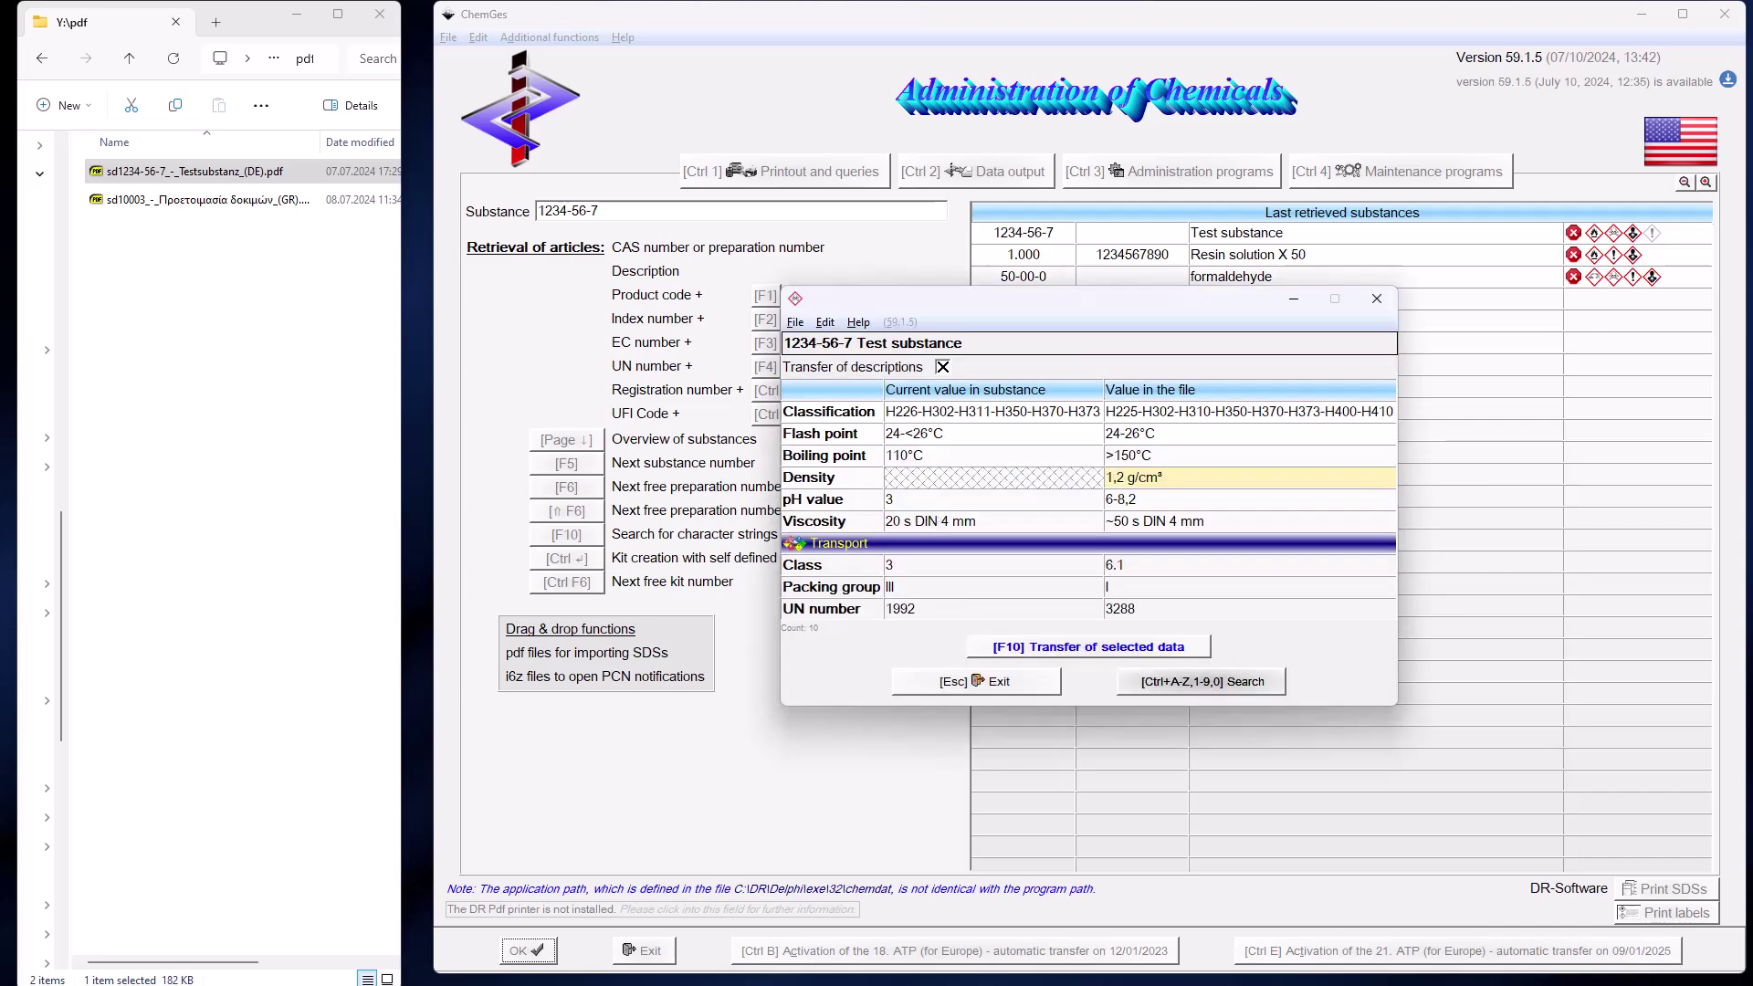
click(1132, 433)
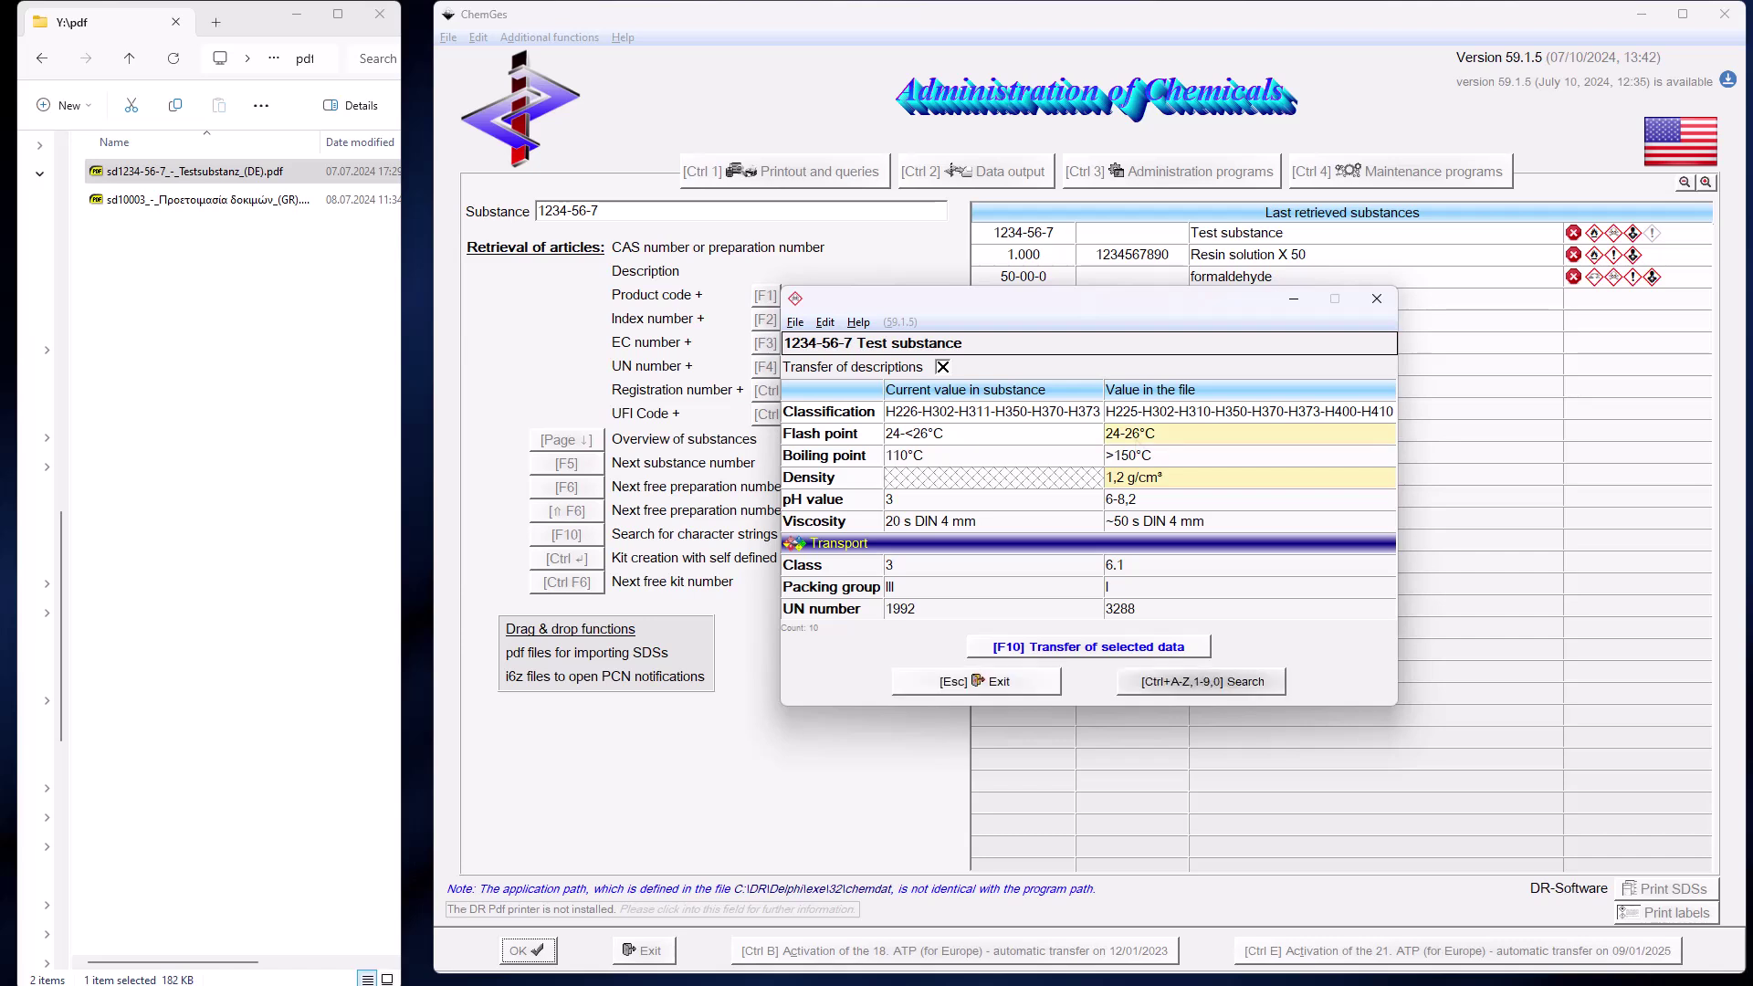
click(1145, 566)
click(1147, 610)
click(1187, 412)
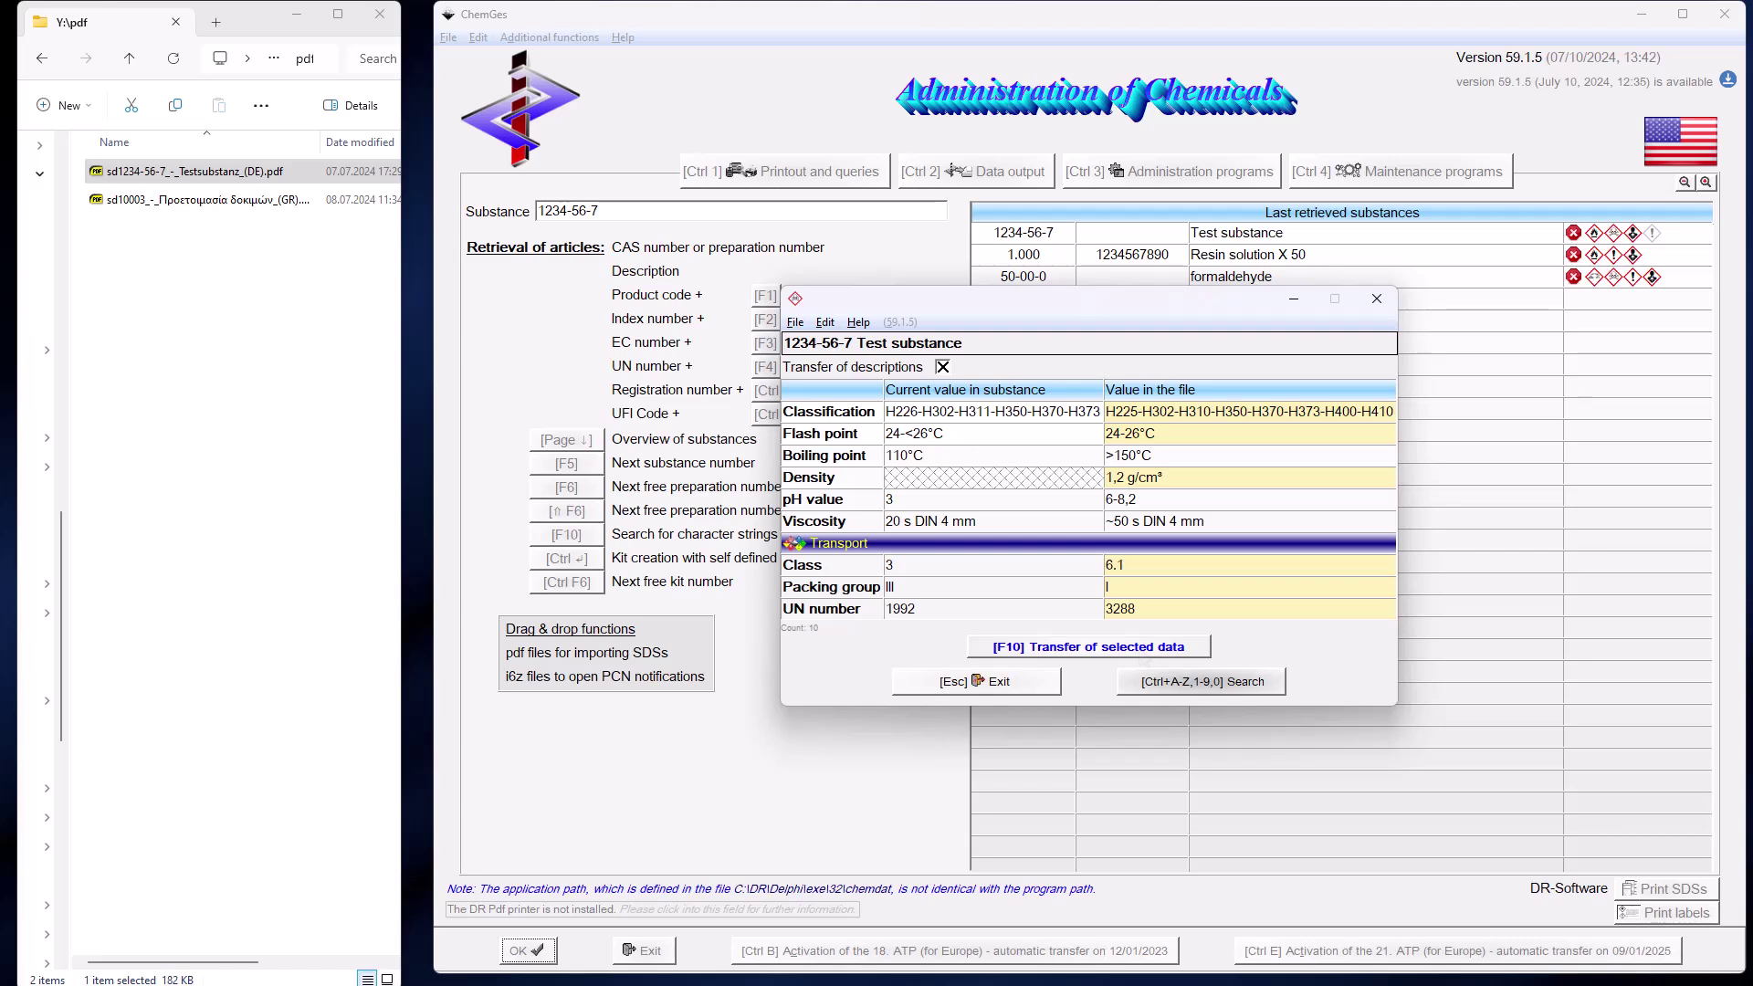
click(1092, 647)
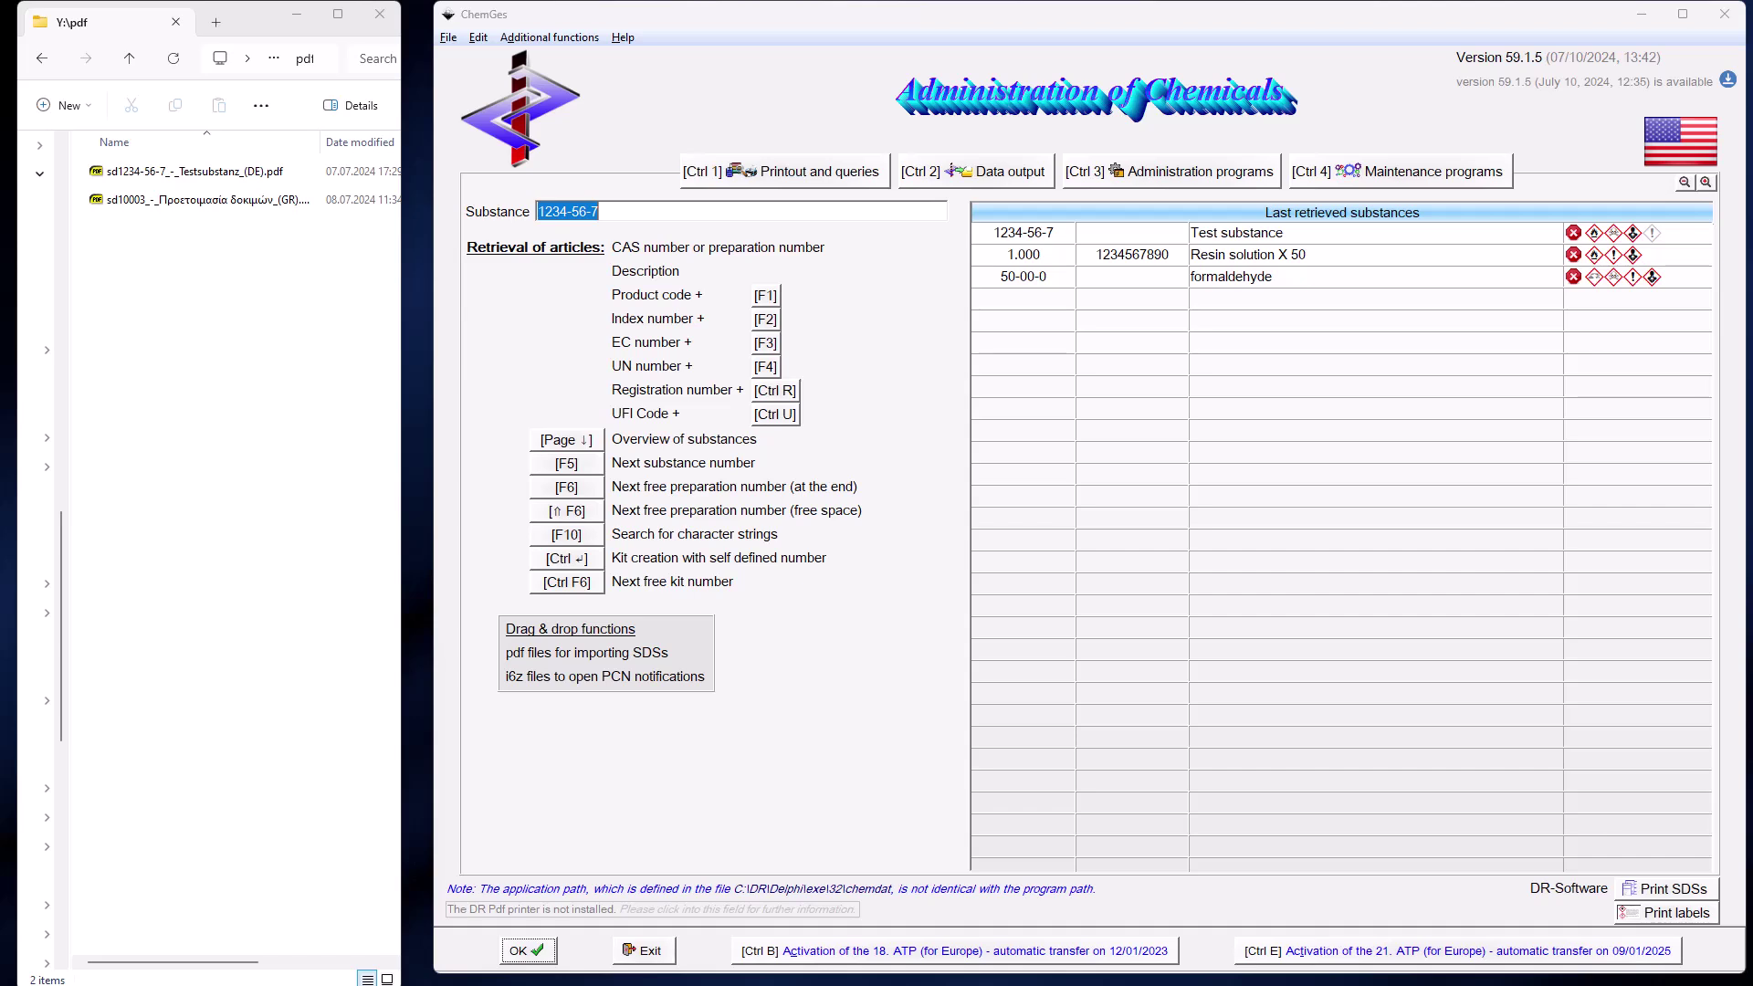
Step: Drop the Greek SDS PDF into ChemGes to get the Transfer preparation options
drag(113, 193, 790, 432)
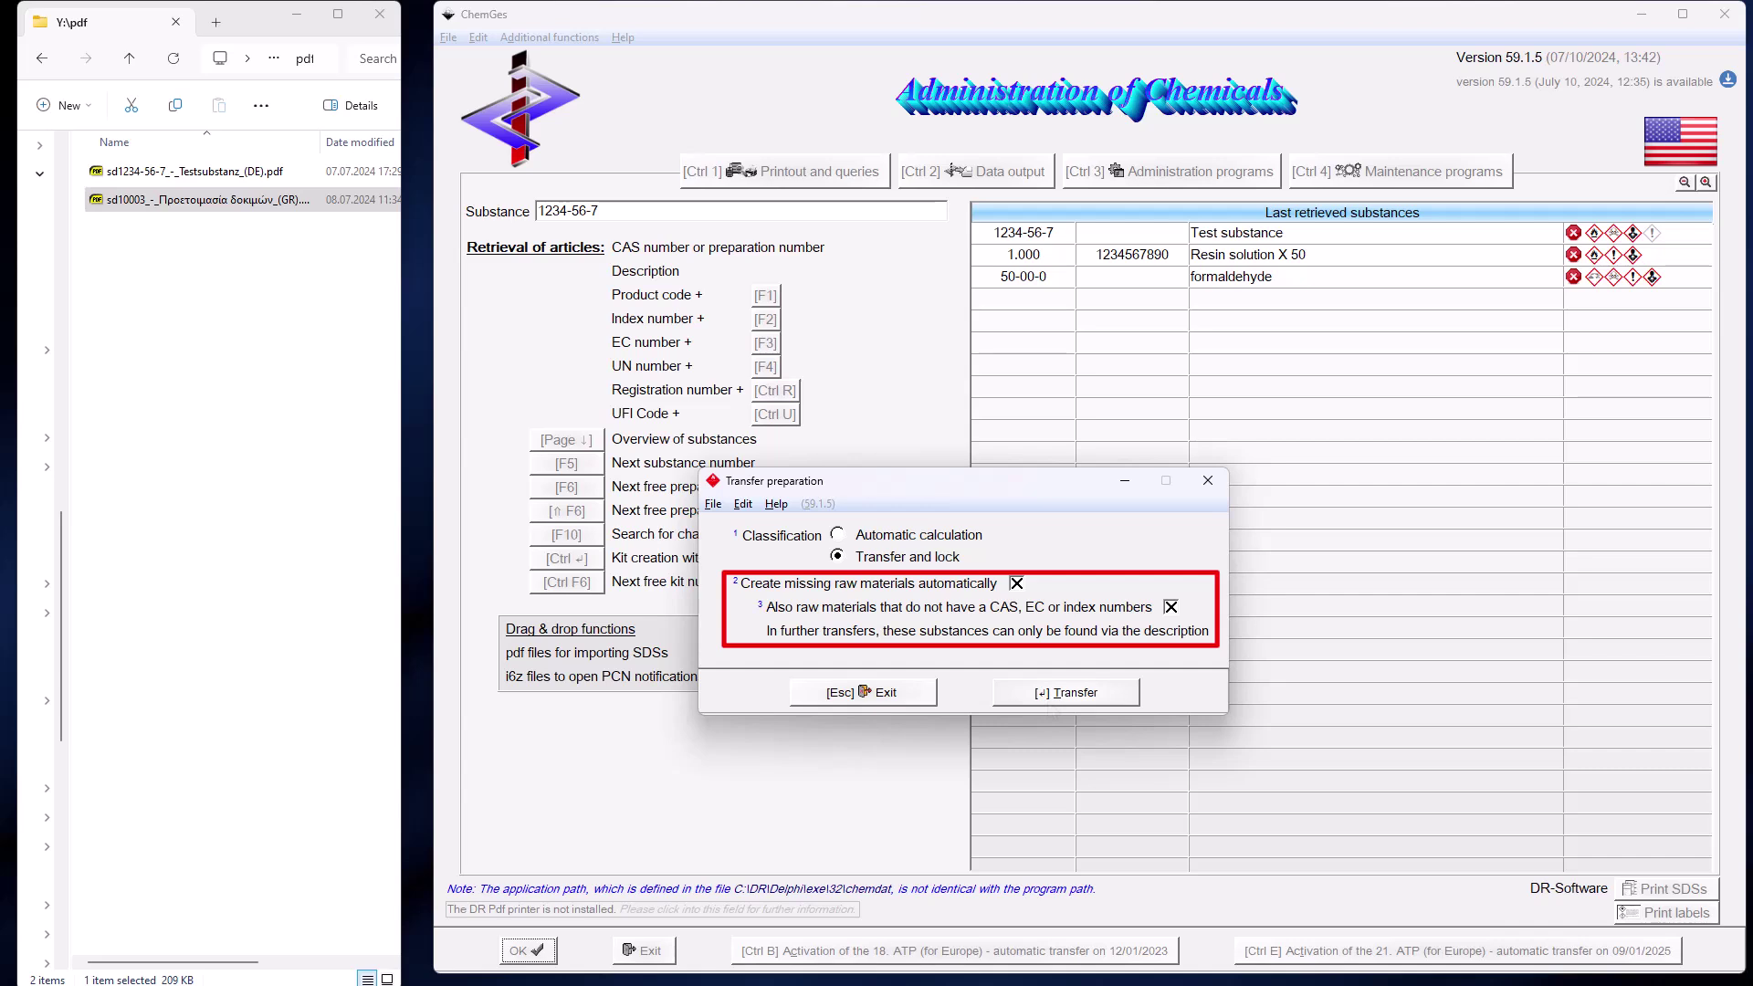
Step: Transfer the Greek SDS as preparation 40 'Test preparation' and show its five-ingredient formulation
key(Return)
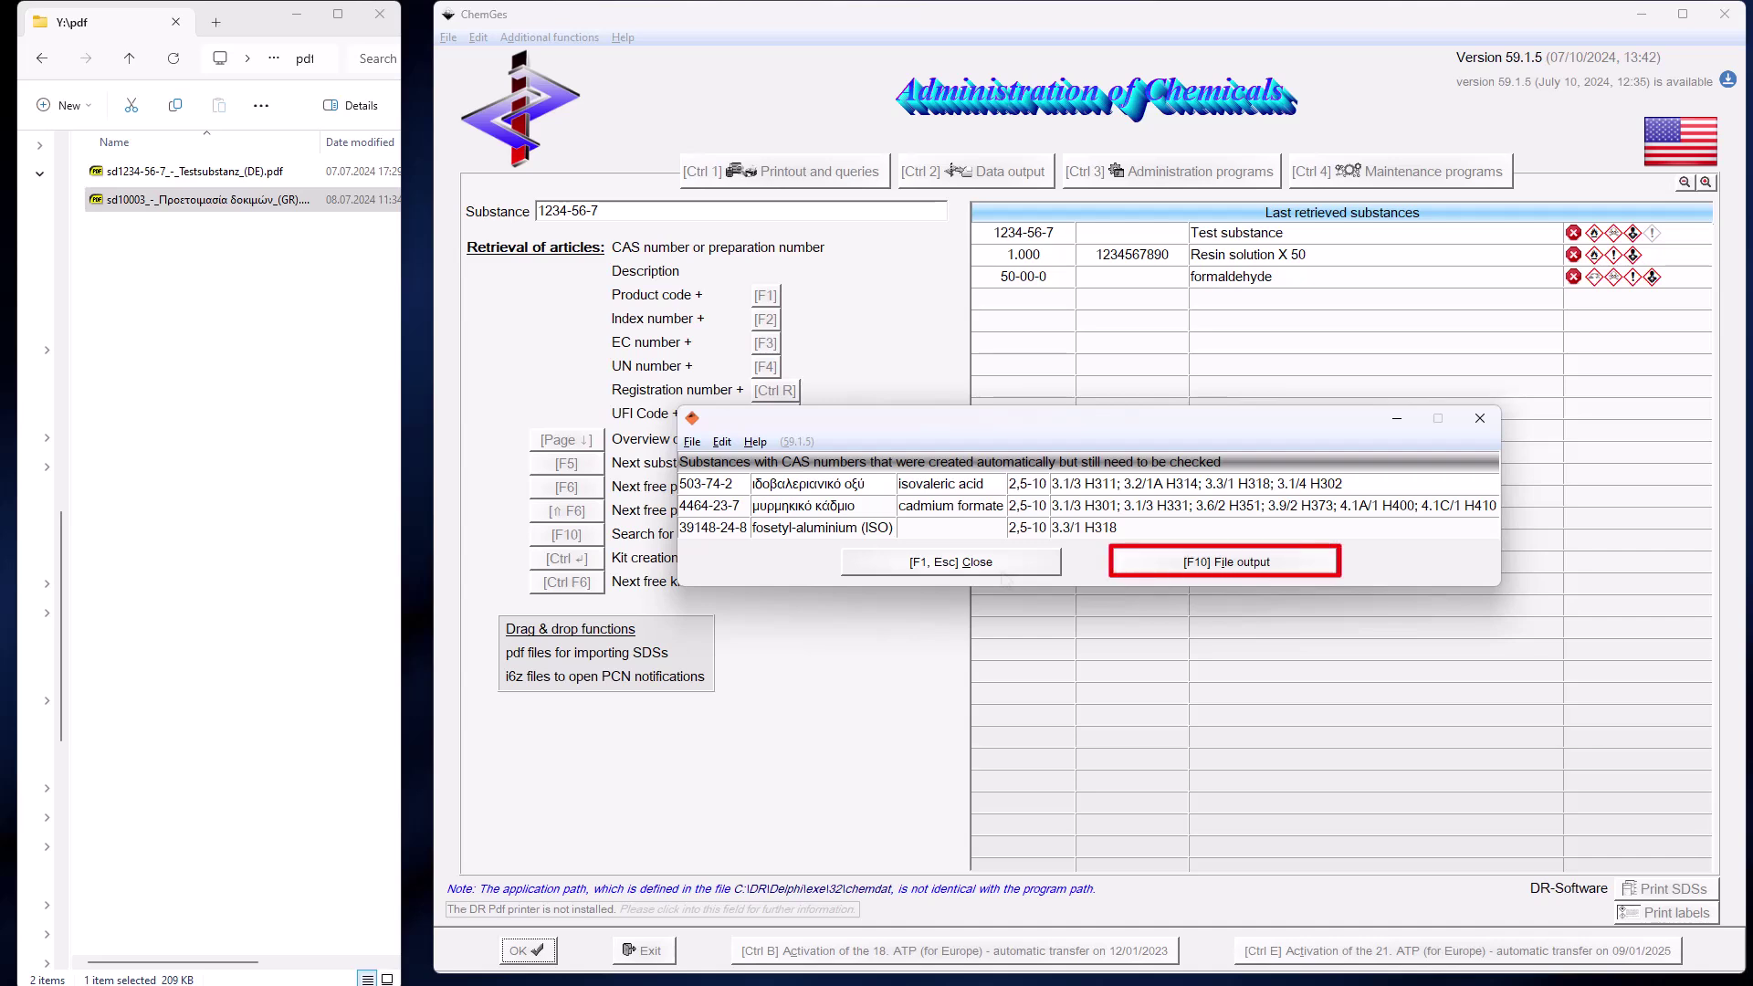
click(944, 560)
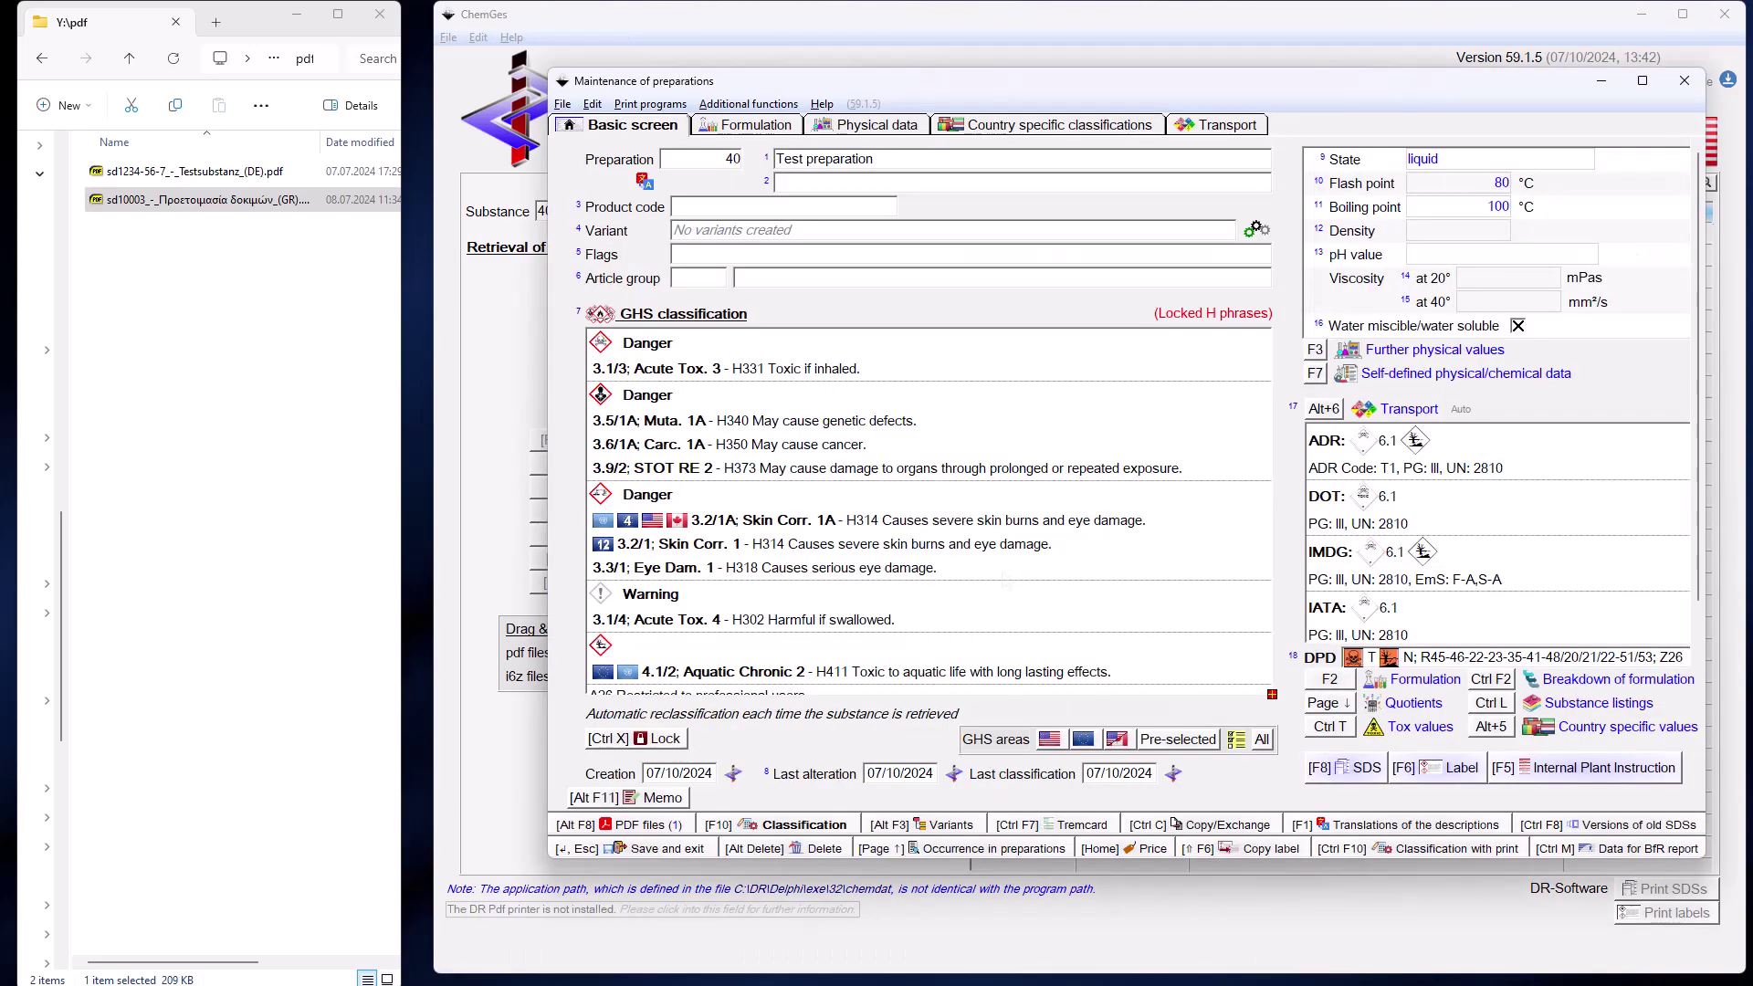
key(F2)
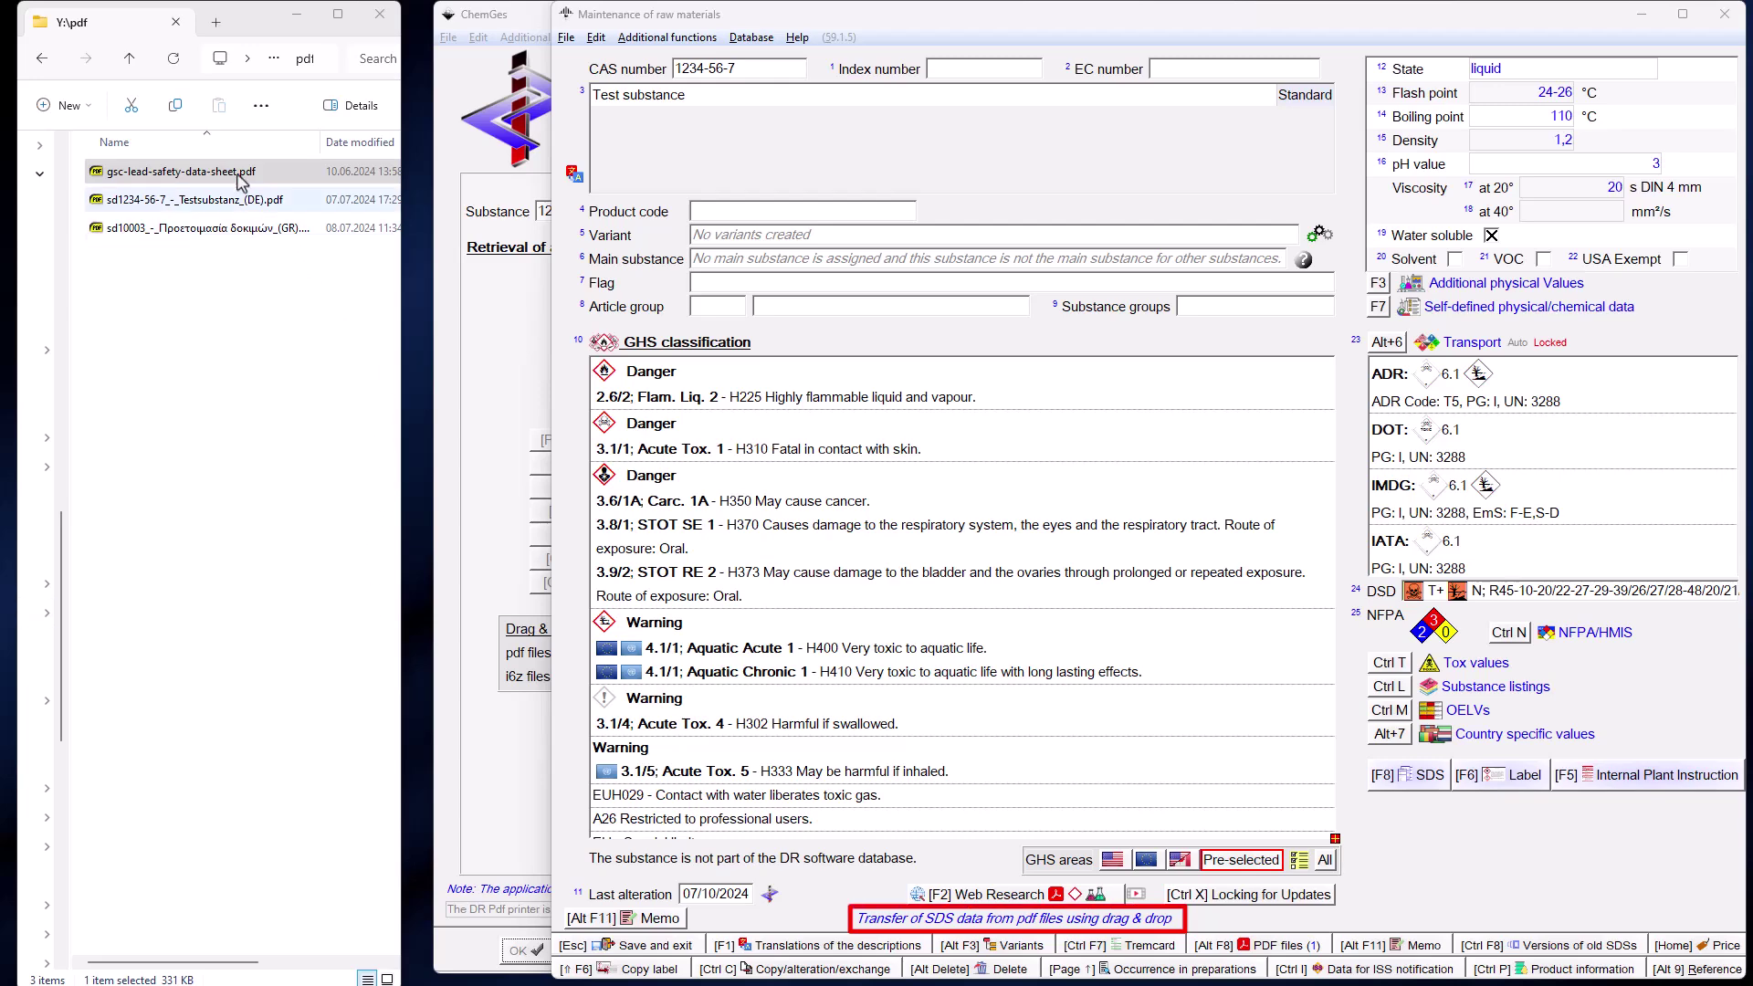
Step: Compare the lead SDS melting point and density with Test substance, transferring nothing
drag(242, 180, 861, 437)
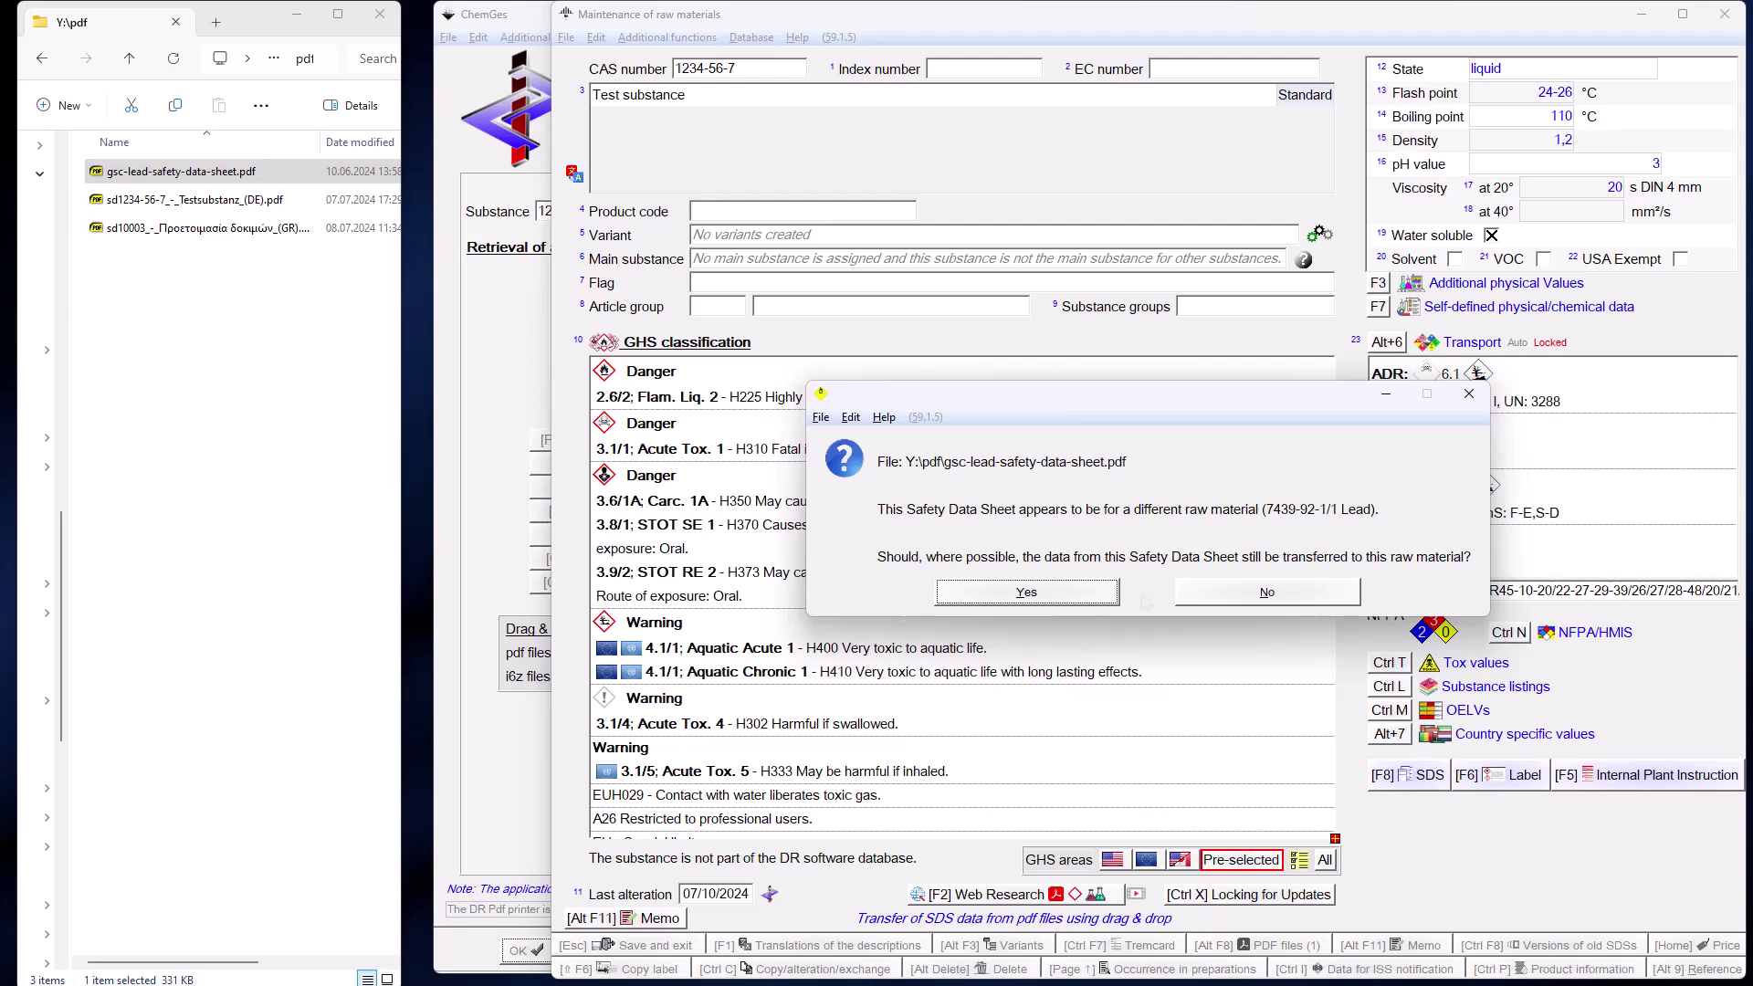
click(1018, 590)
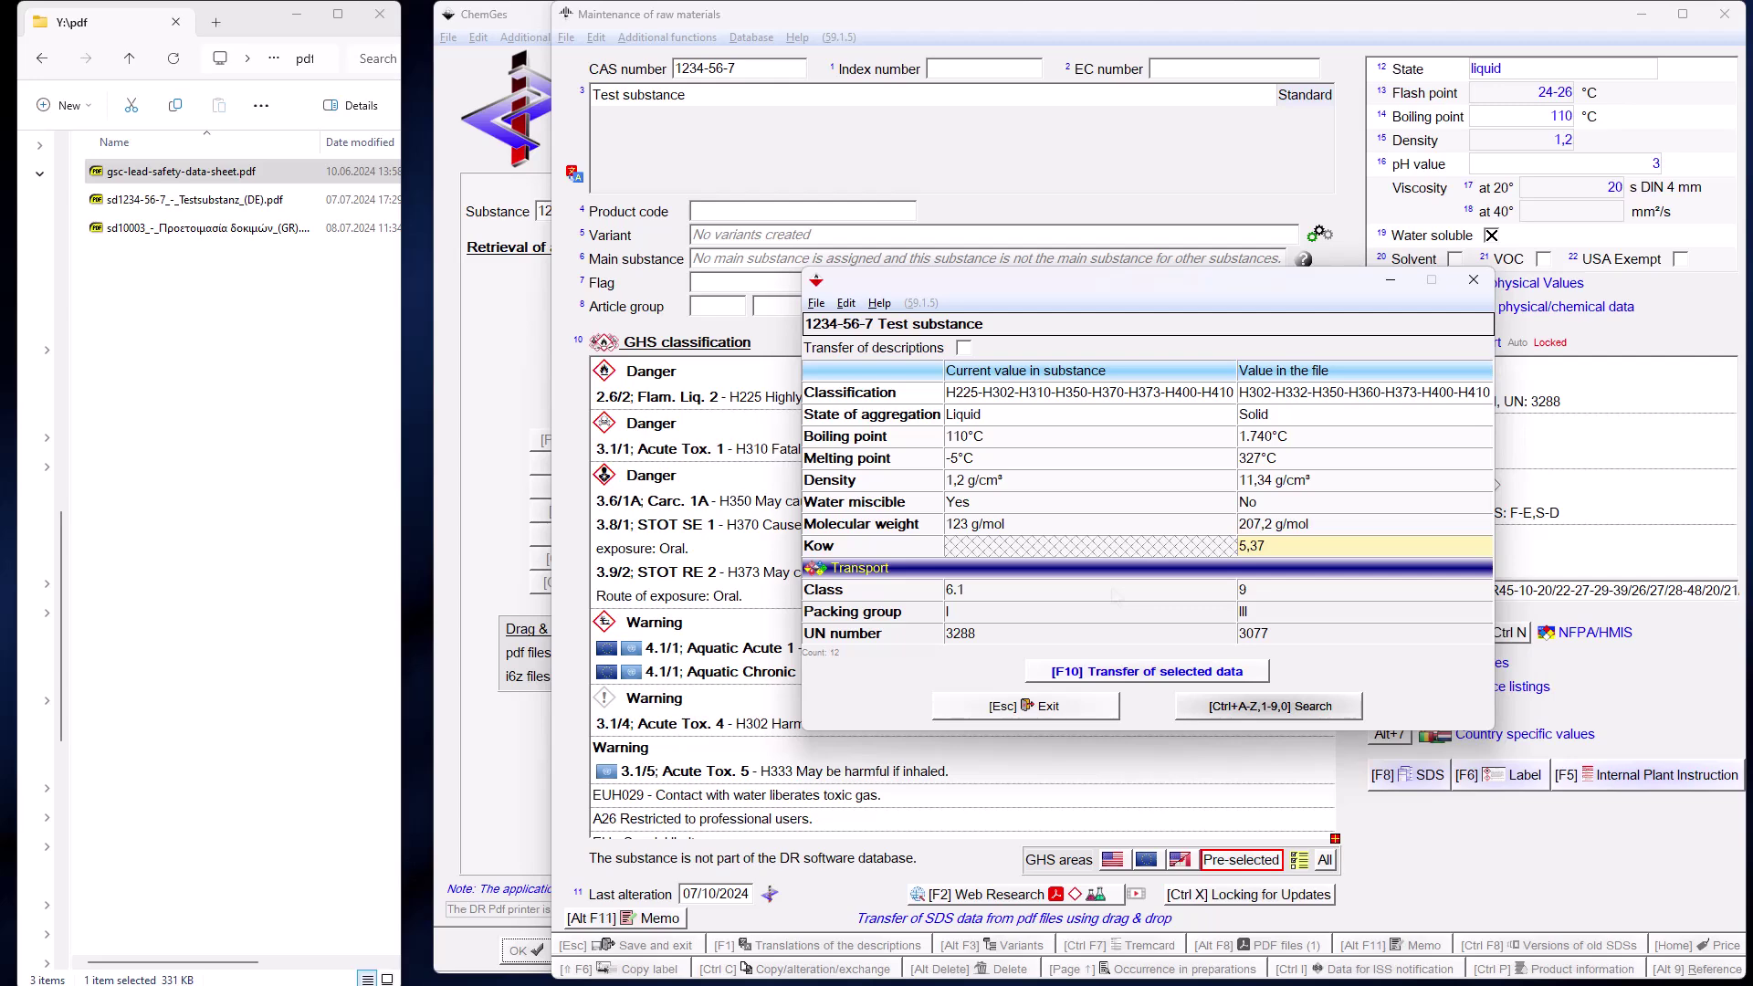
click(1364, 457)
click(1365, 479)
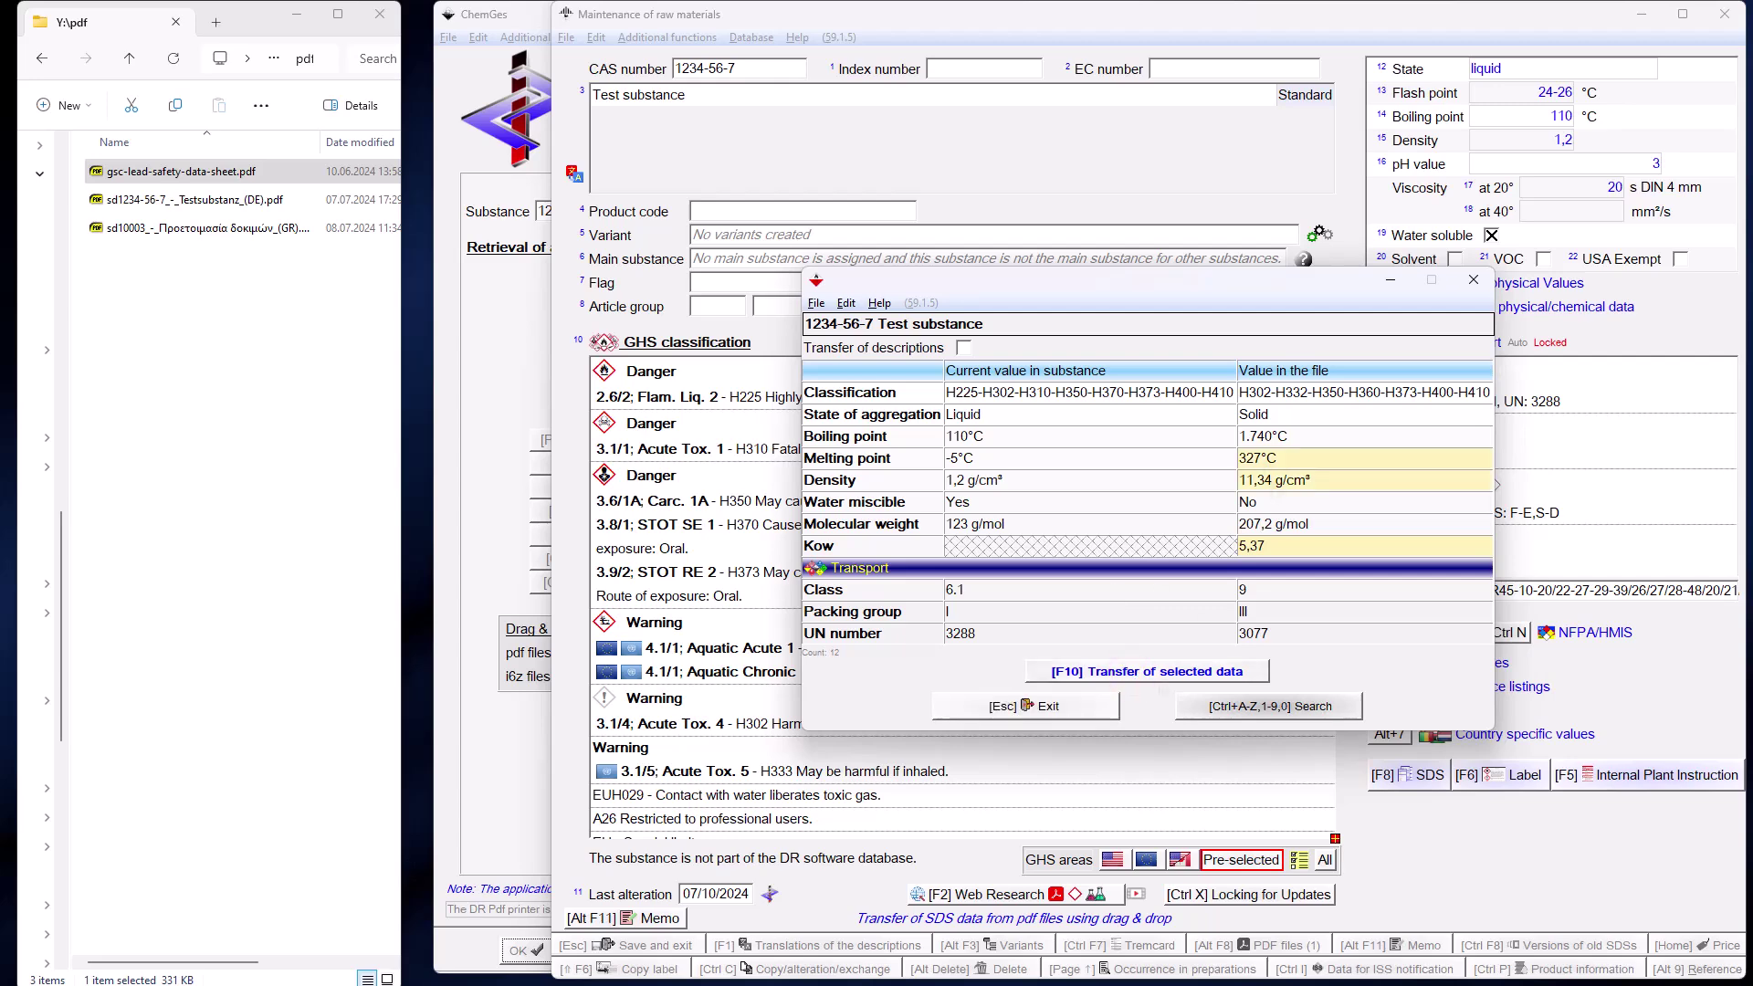
key(Escape)
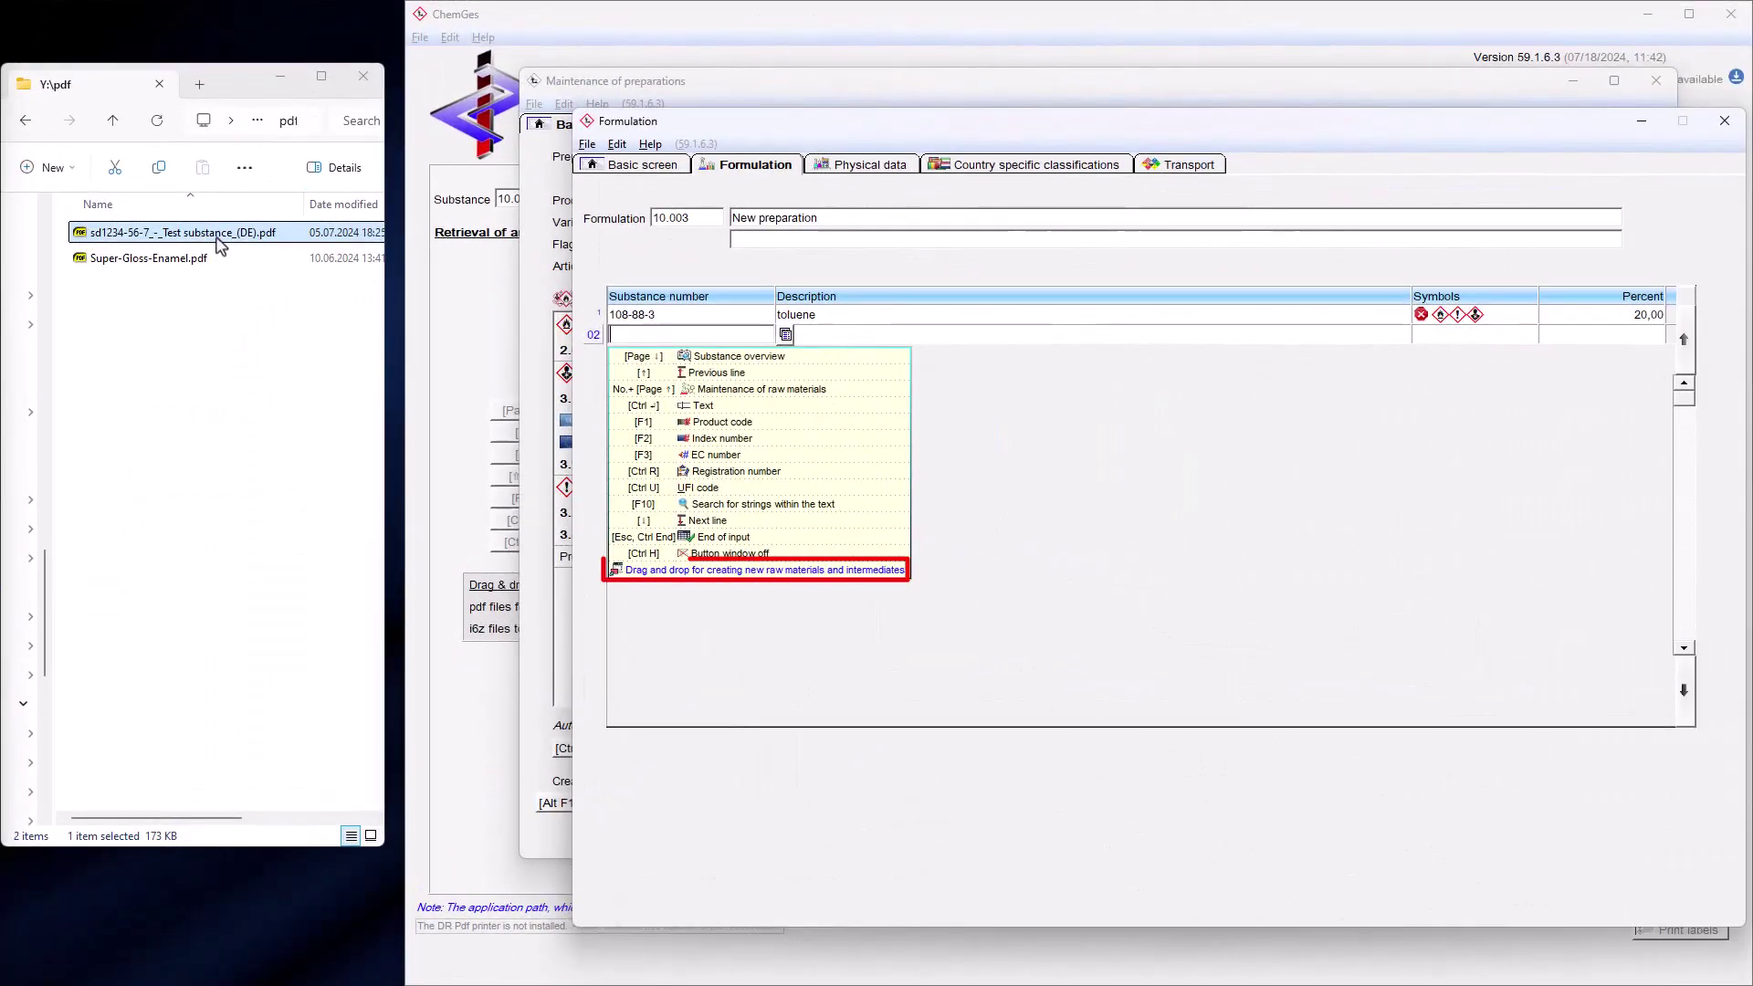
Step: Add Test substance 1234-56-7 from its SDS as ingredient 02 at 10%
drag(219, 244, 664, 348)
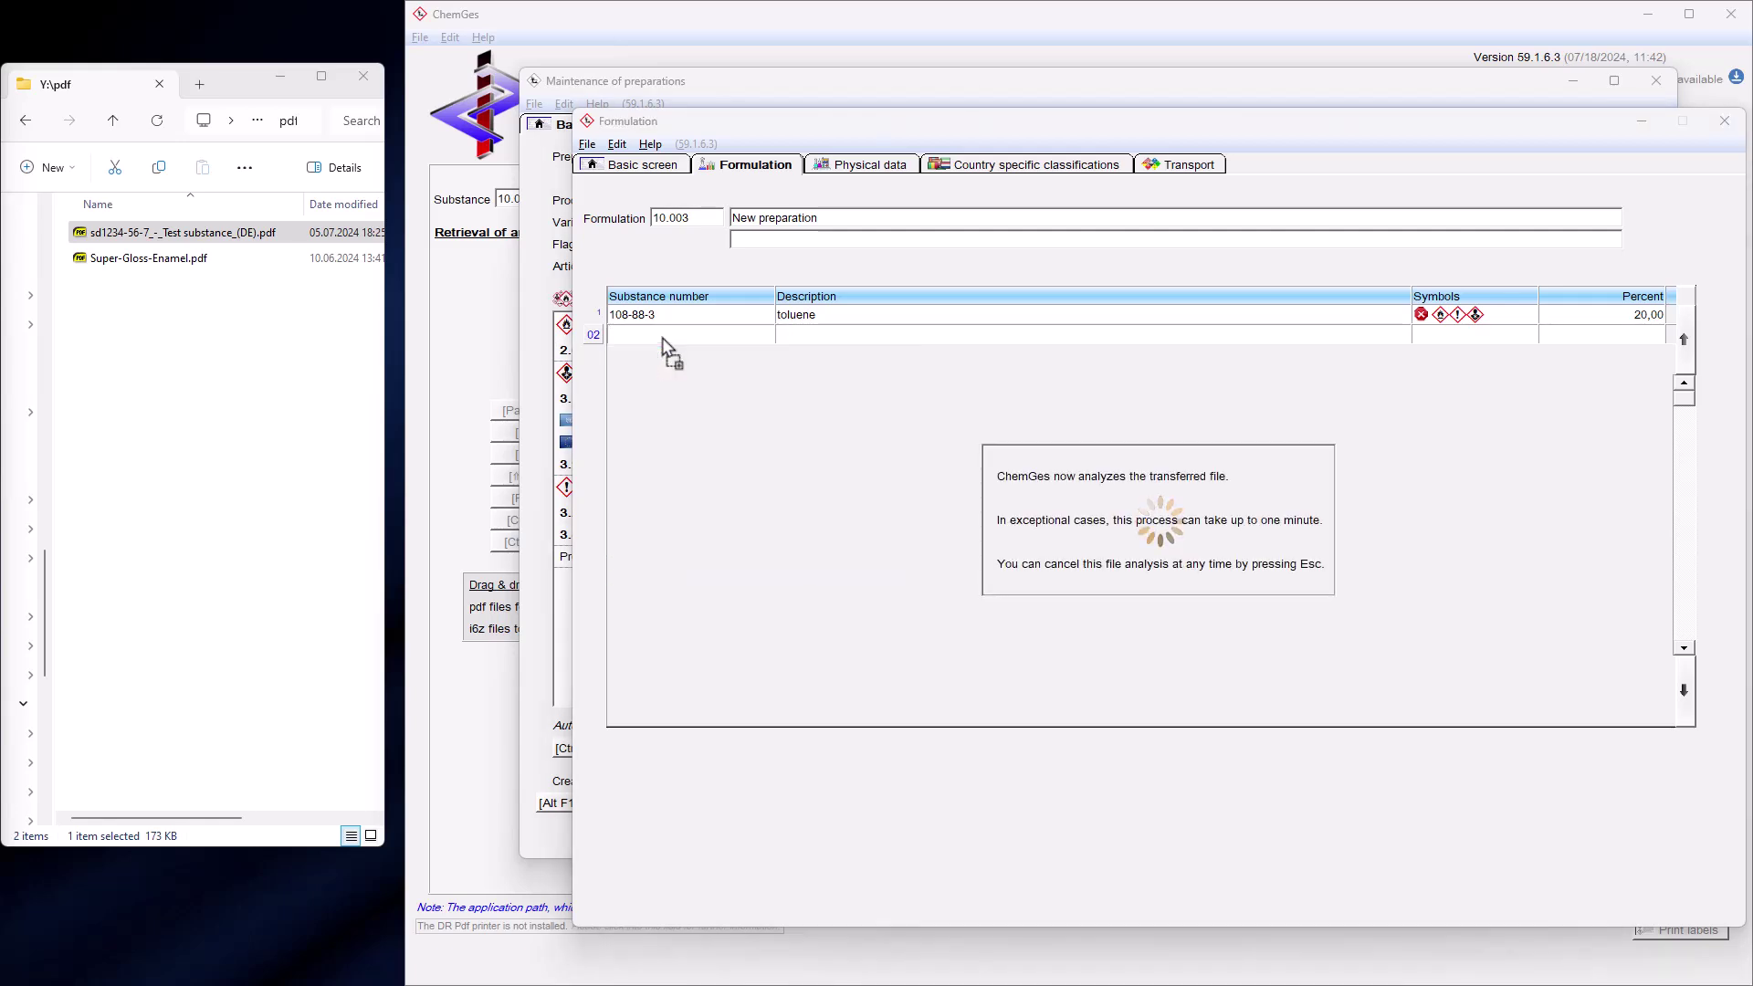
click(1032, 535)
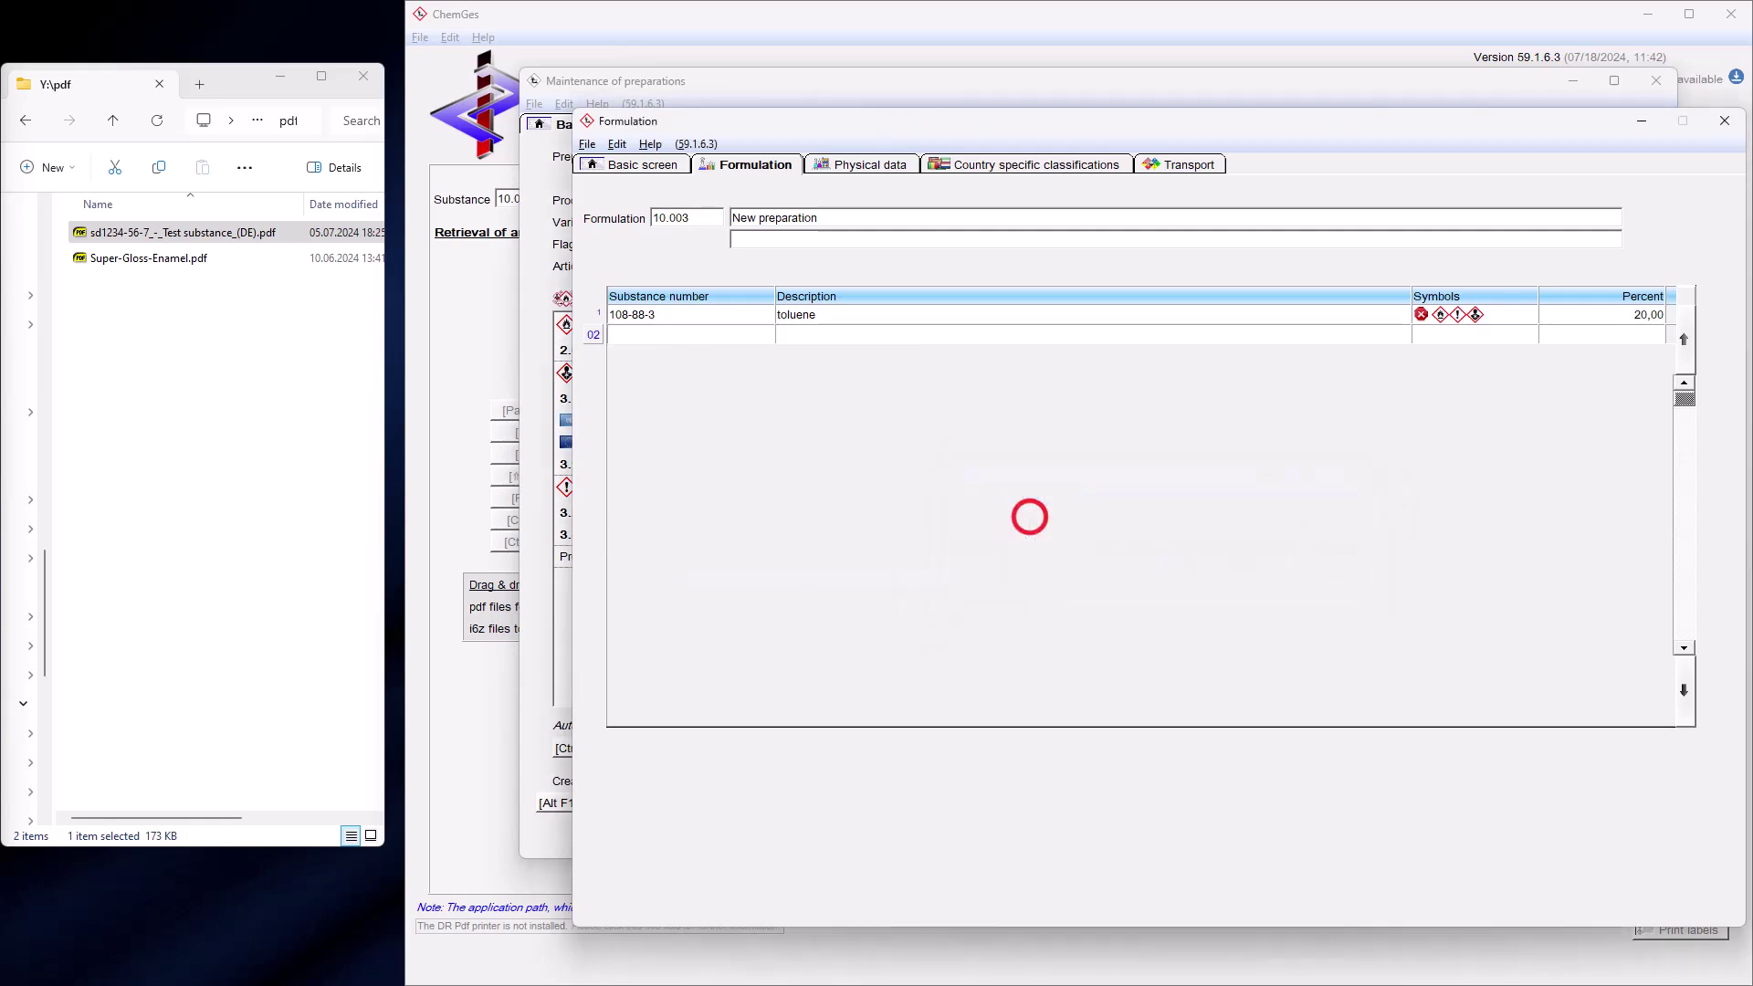
text(10)
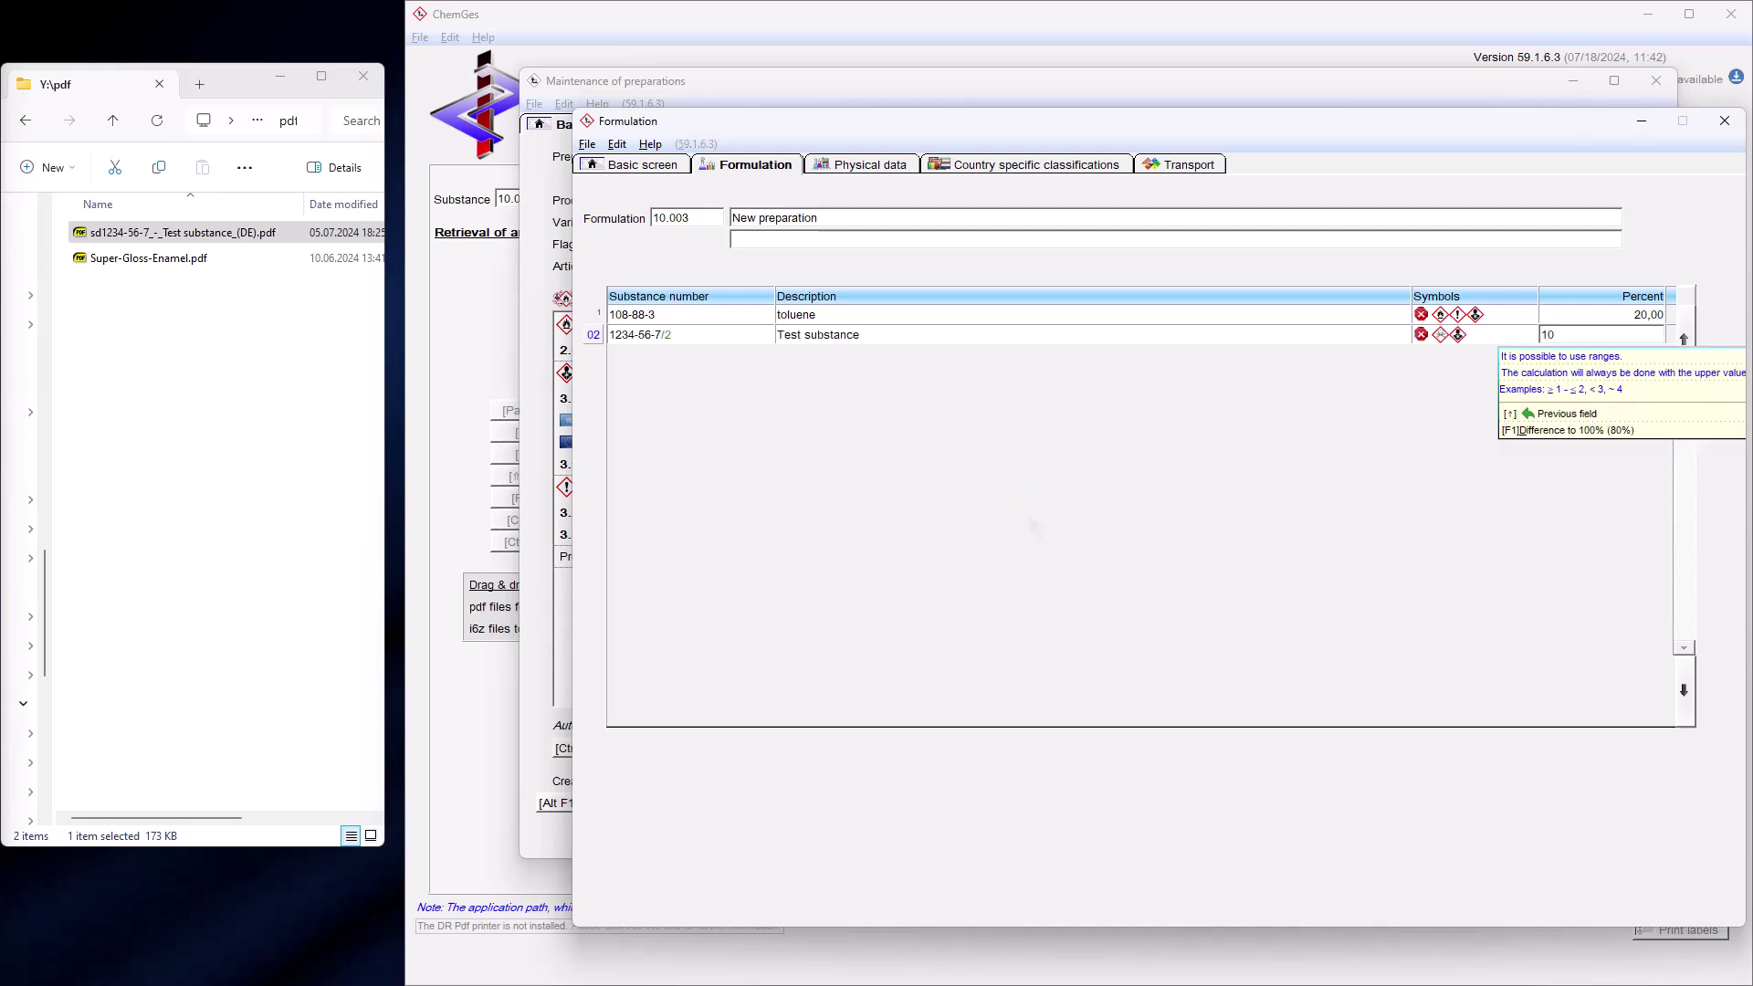
key(Return)
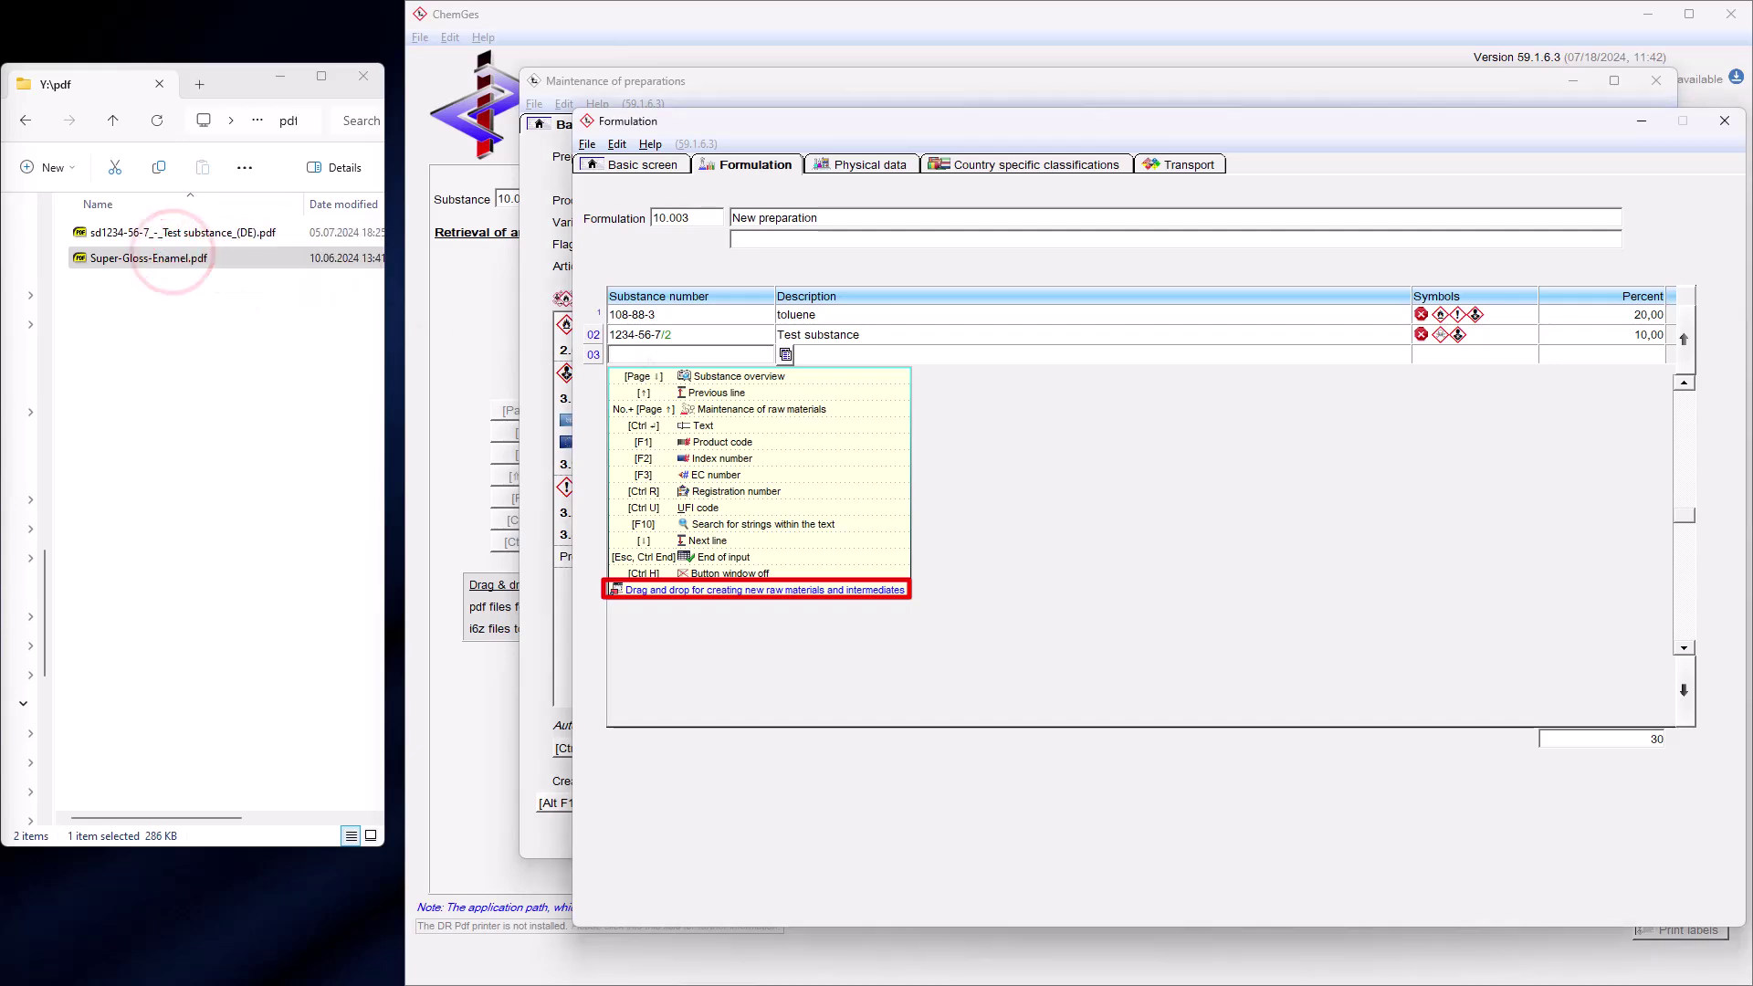
Step: Transfer Super-Gloss-Enamel.pdf as RESENE SUPERGLOSS (40), ingredient 03 at 20%
drag(164, 258, 758, 493)
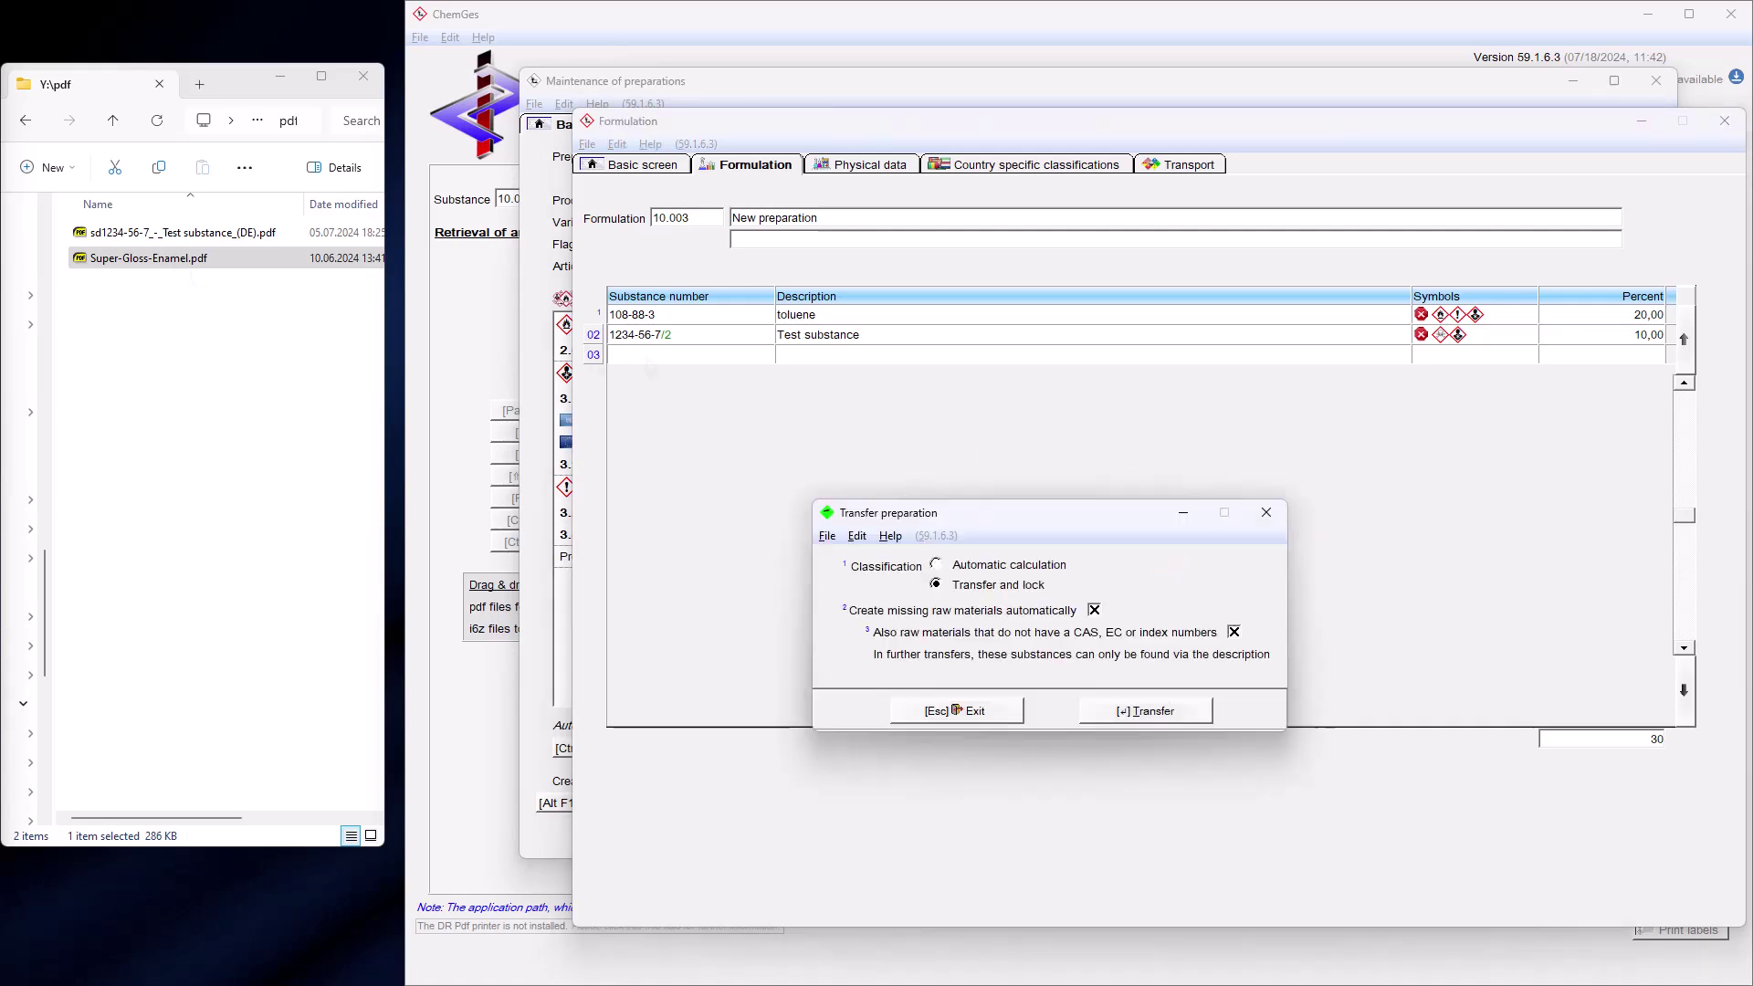
click(1105, 711)
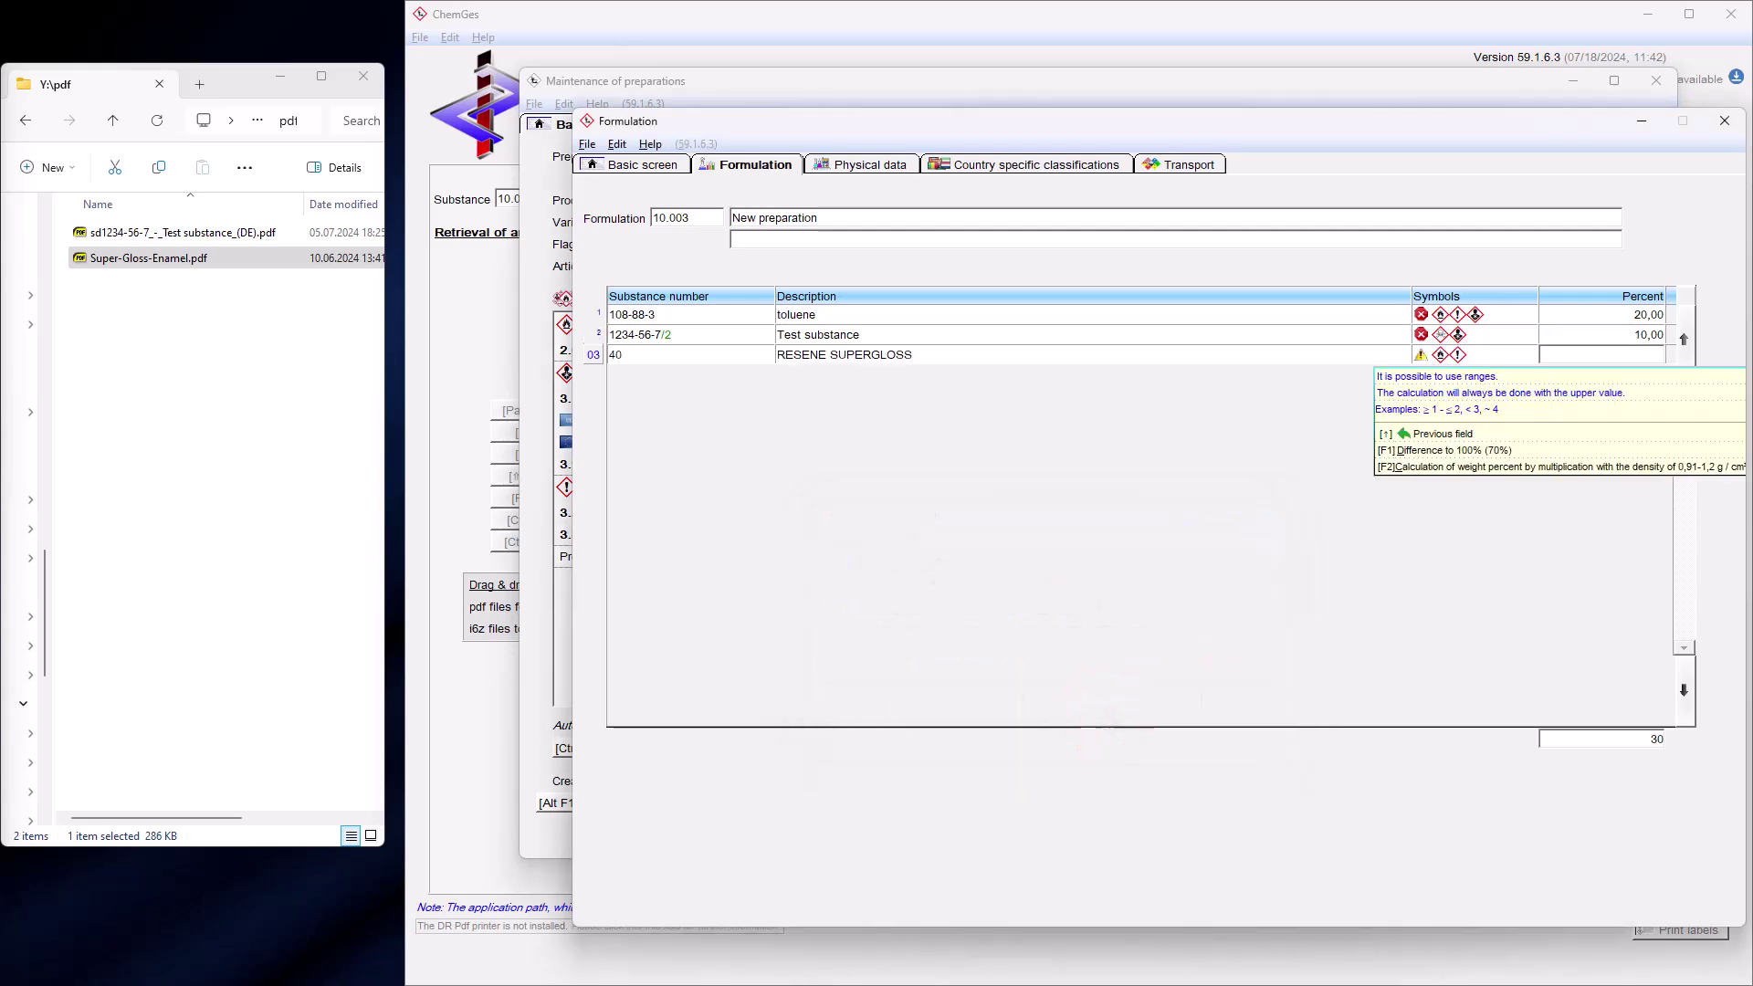
text(20)
key(Return)
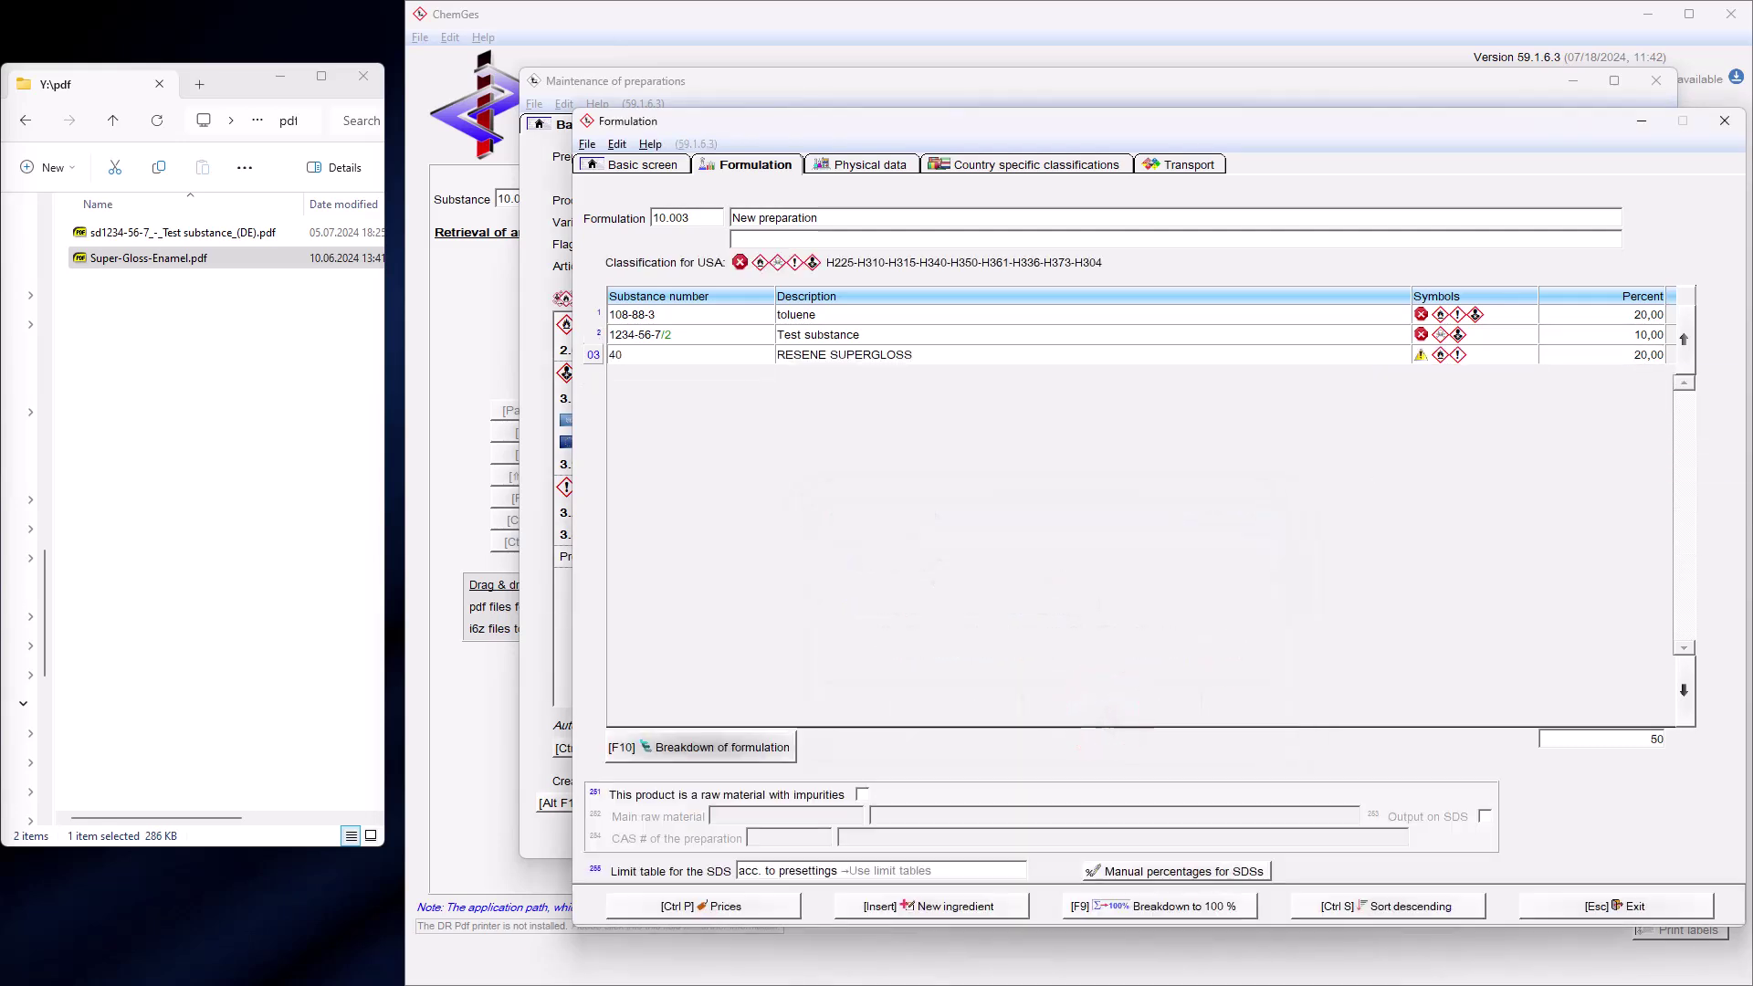